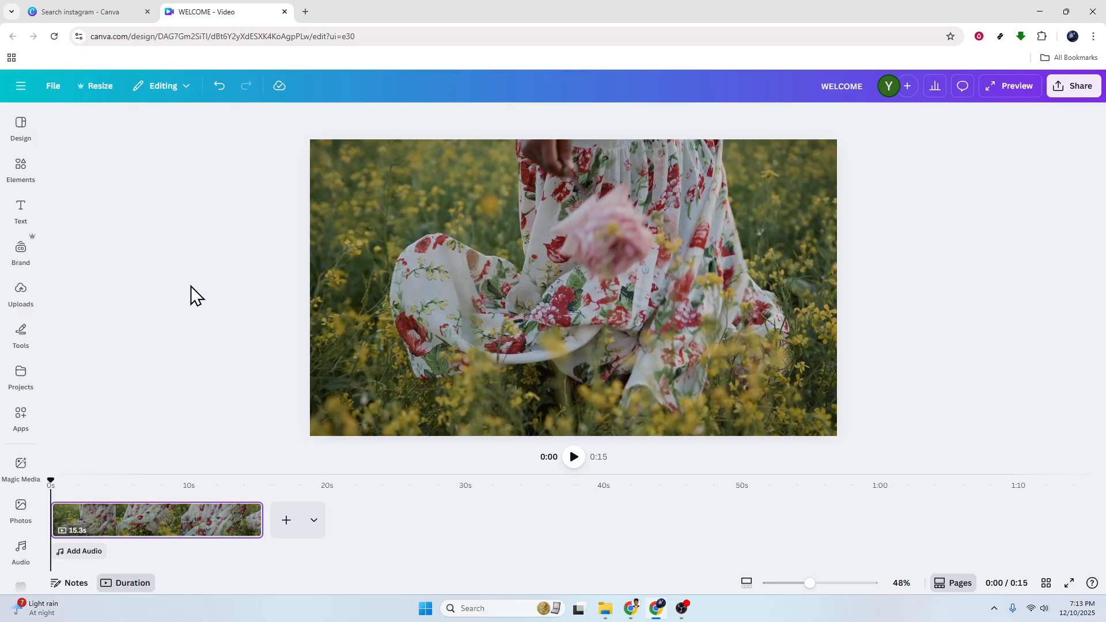
Preview the background video clip on the page.
{"action": "left_click", "coordinate": [585, 284]}
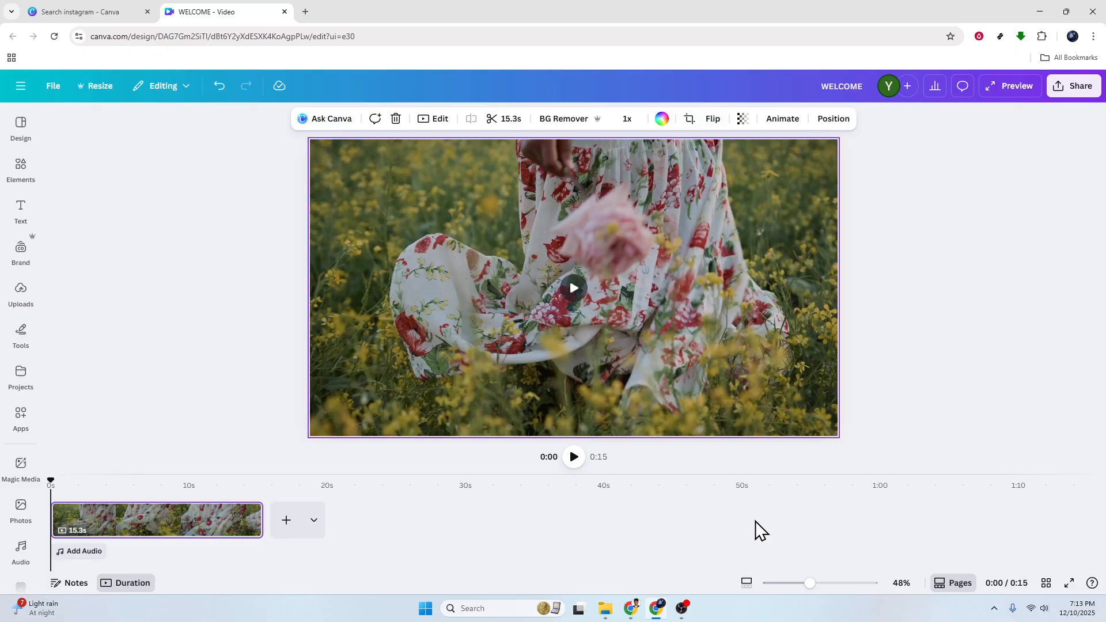
{"action": "left_click", "coordinate": [572, 290]}
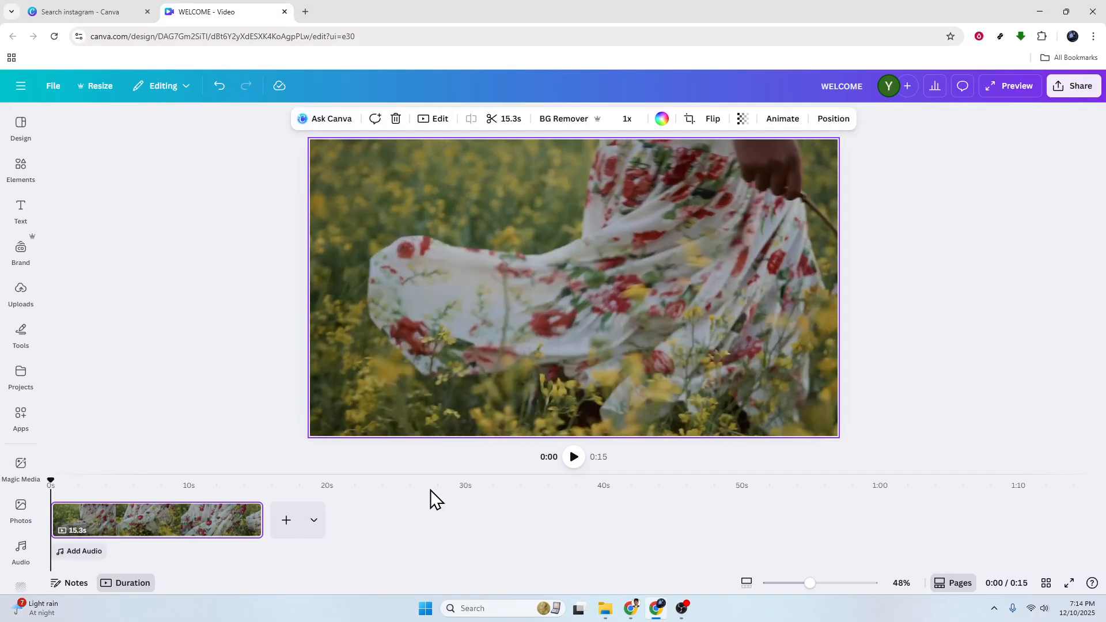
{"action": "left_click", "coordinate": [184, 320]}
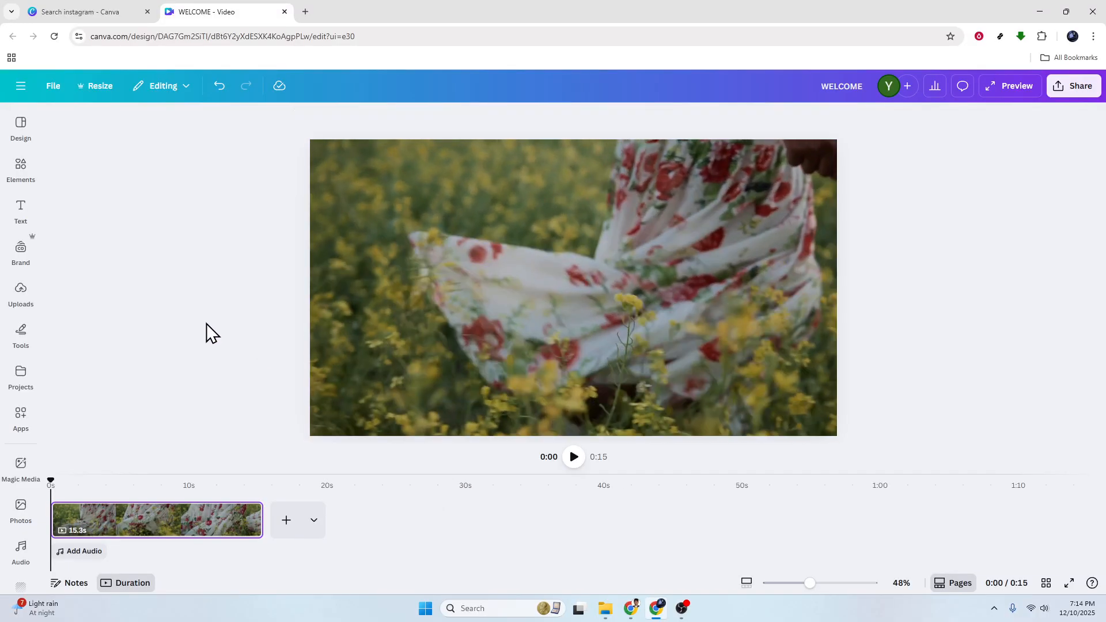
{"action": "left_click", "coordinate": [19, 292]}
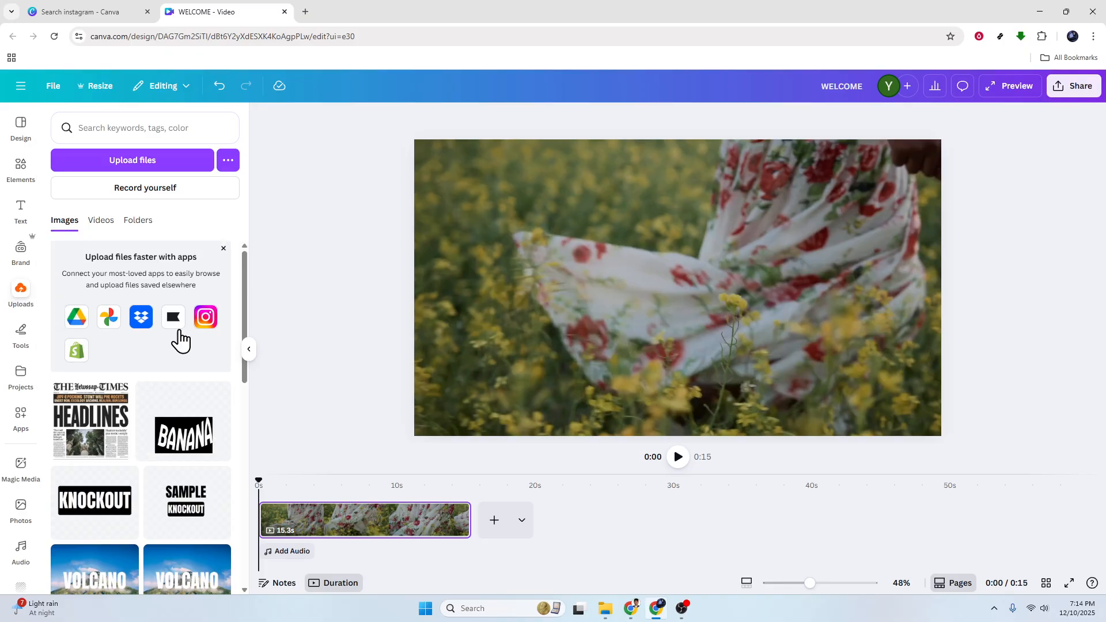
{"action": "left_click", "coordinate": [249, 349]}
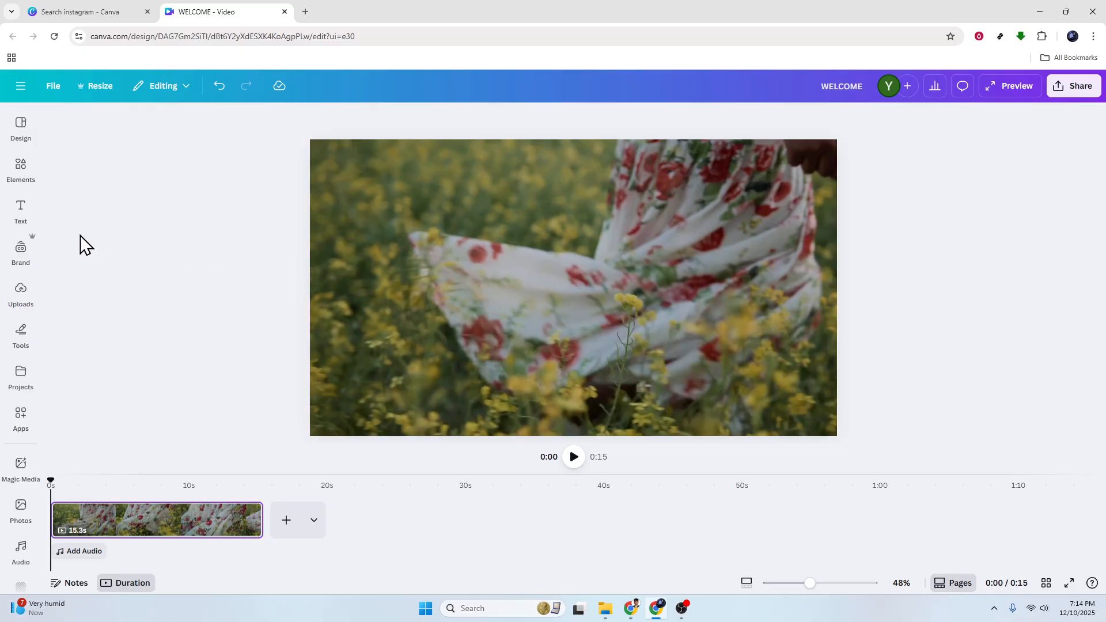
Add a straight line to the canvas, shorten it from its right end and set its colour to white.
{"action": "left_click", "coordinate": [21, 174]}
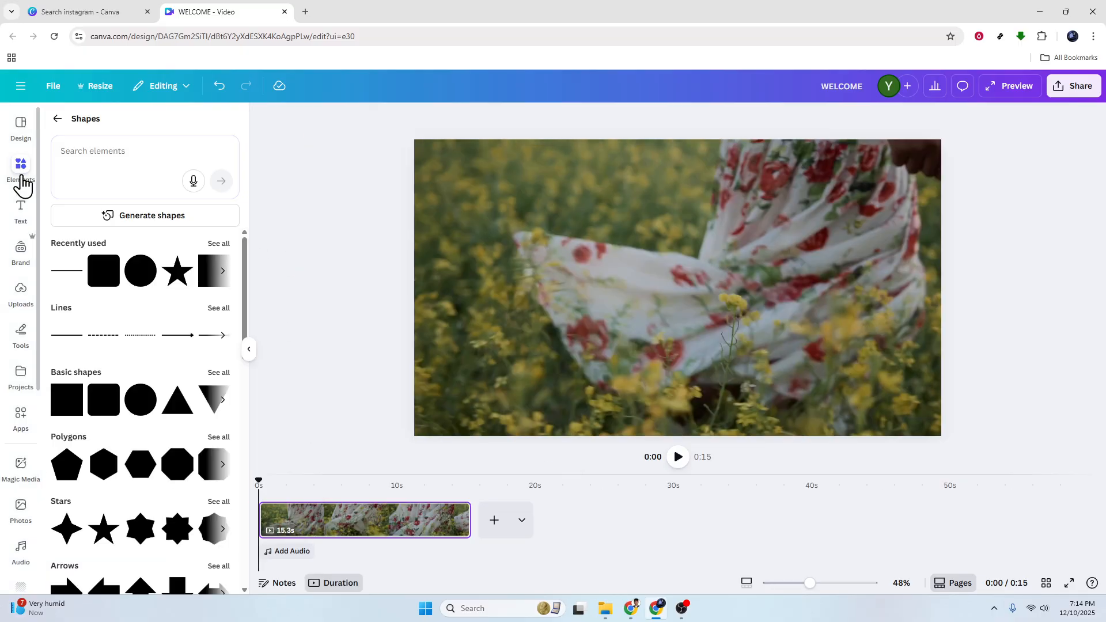
{"action": "left_click", "coordinate": [74, 276]}
{"action": "left_click_drag", "start_coordinate": [772, 288], "coordinate": [678, 288]}
{"action": "left_click", "coordinate": [558, 118]}
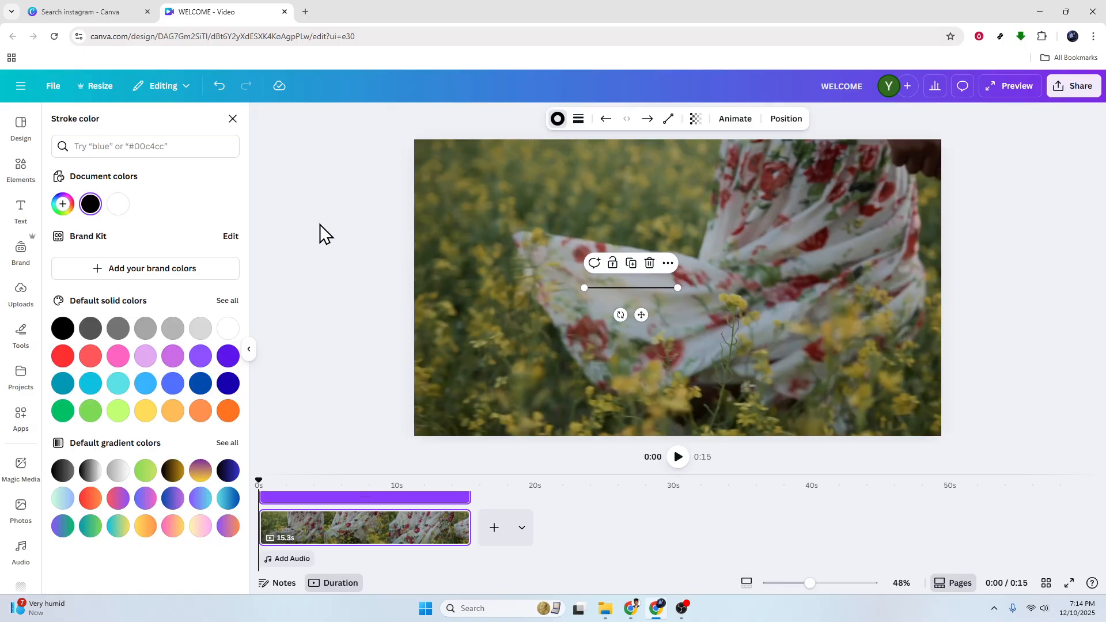
{"action": "left_click", "coordinate": [119, 211]}
Lengthen the white line from its right end and set its stroke weight to 18.
{"action": "left_click", "coordinate": [579, 119]}
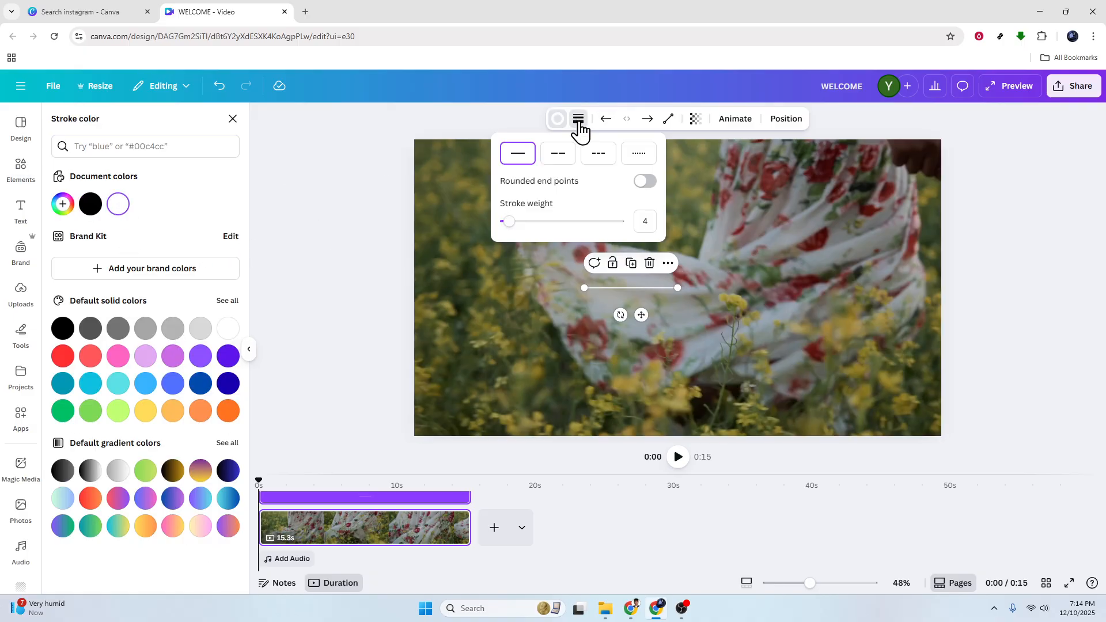
{"action": "left_click_drag", "start_coordinate": [513, 228], "coordinate": [519, 224]}
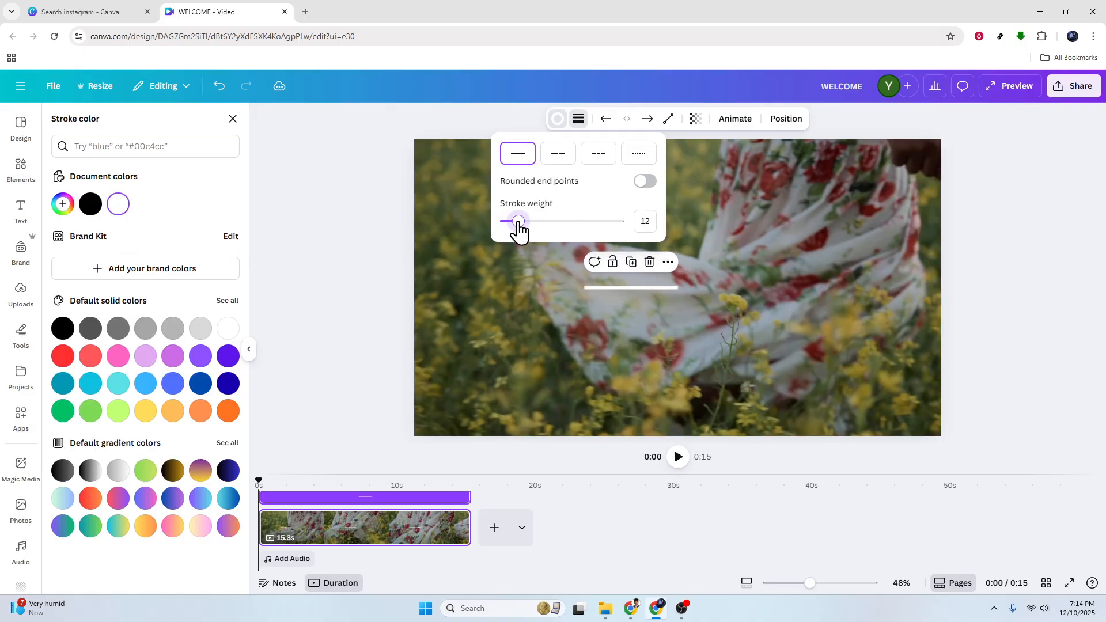
{"action": "left_click_drag", "start_coordinate": [681, 286], "coordinate": [712, 284]}
{"action": "left_click", "coordinate": [578, 120]}
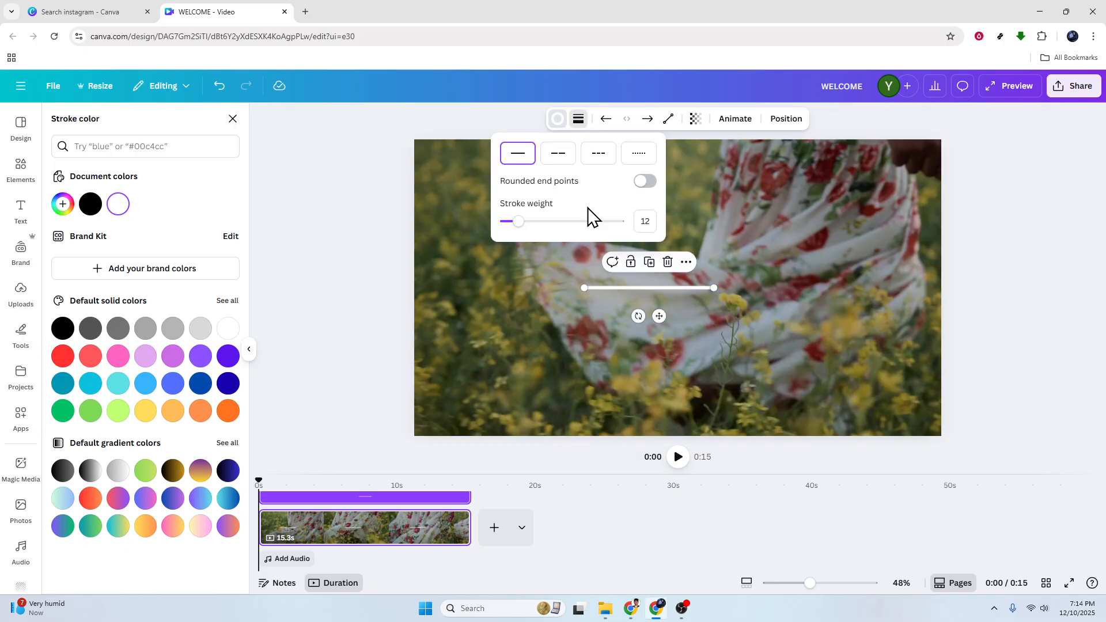
{"action": "left_click_drag", "start_coordinate": [522, 225], "coordinate": [526, 226]}
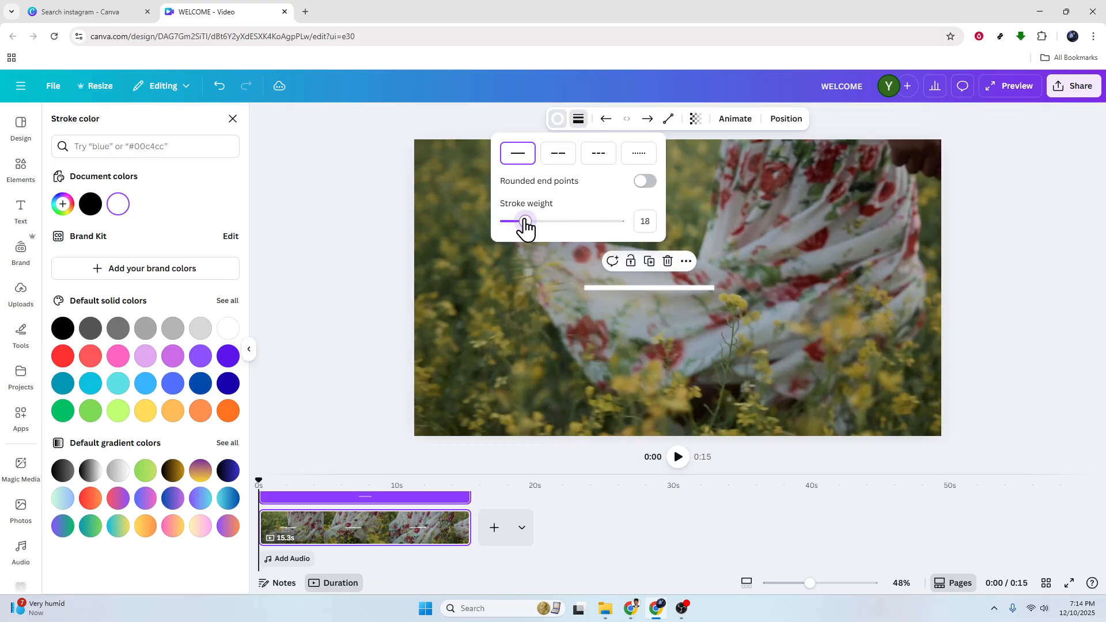
Move the white line horizontally so that its left end sits at the centre of the page.
{"action": "left_click", "coordinate": [1010, 286]}
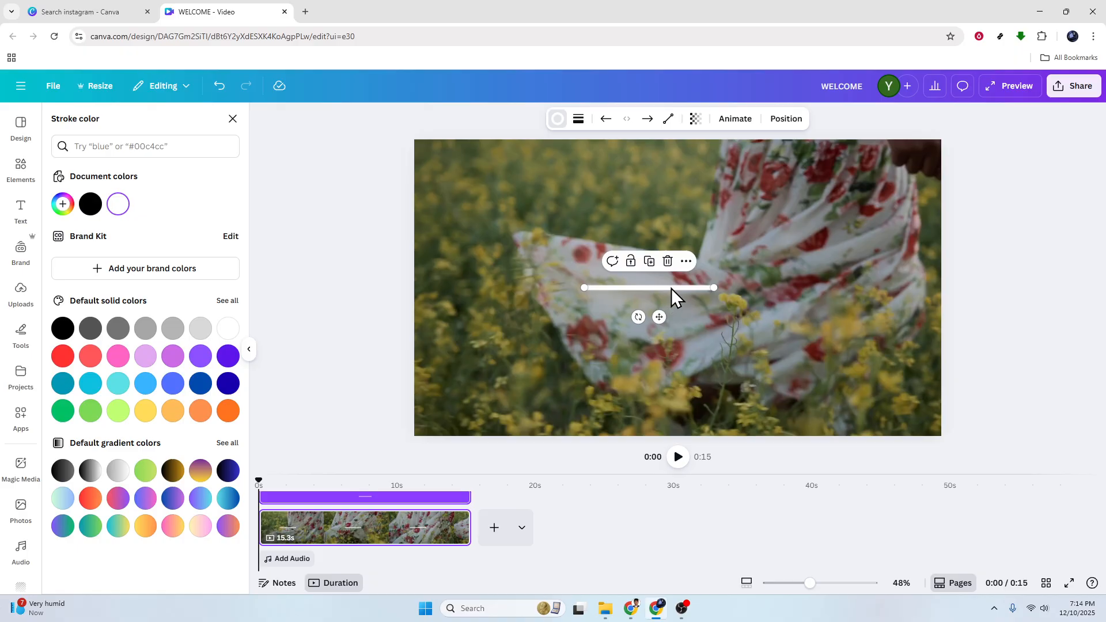
{"action": "left_click", "coordinate": [327, 278]}
{"action": "left_click_drag", "start_coordinate": [673, 288], "coordinate": [766, 289]}
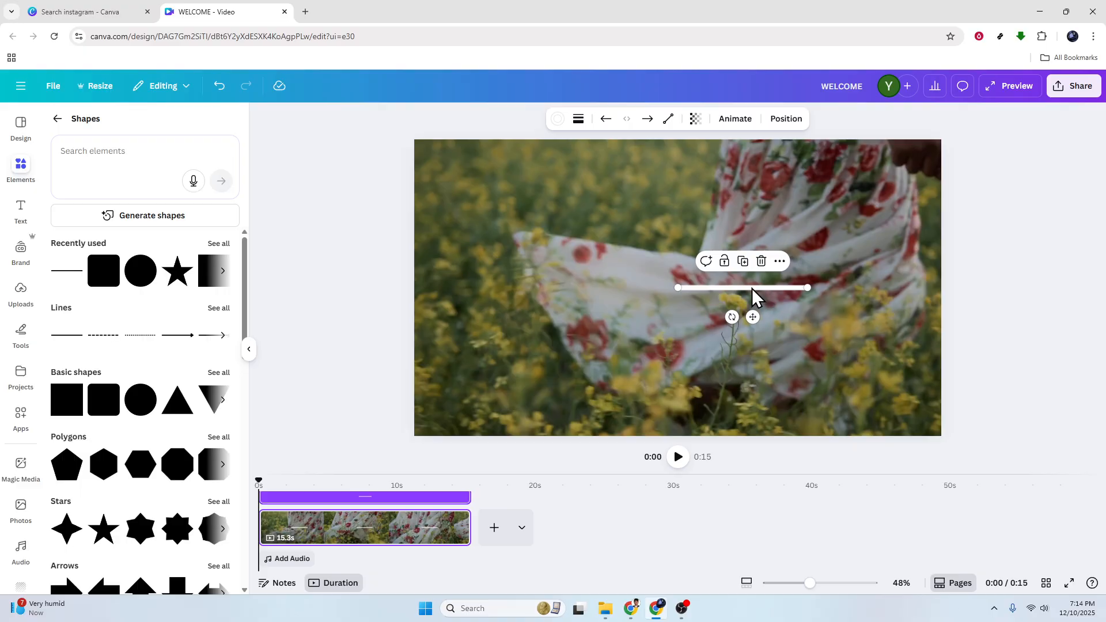
Apply the Wipe animation to the line on both enter and exit, and enable the reversed exit animation.
{"action": "left_click", "coordinate": [734, 121]}
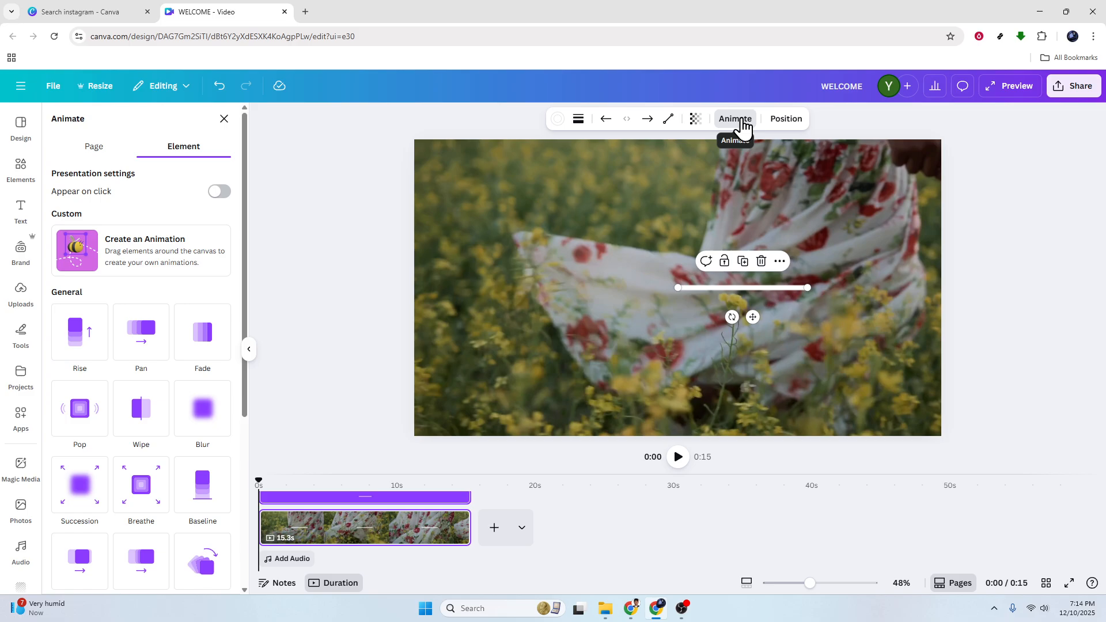
{"action": "left_click", "coordinate": [151, 422]}
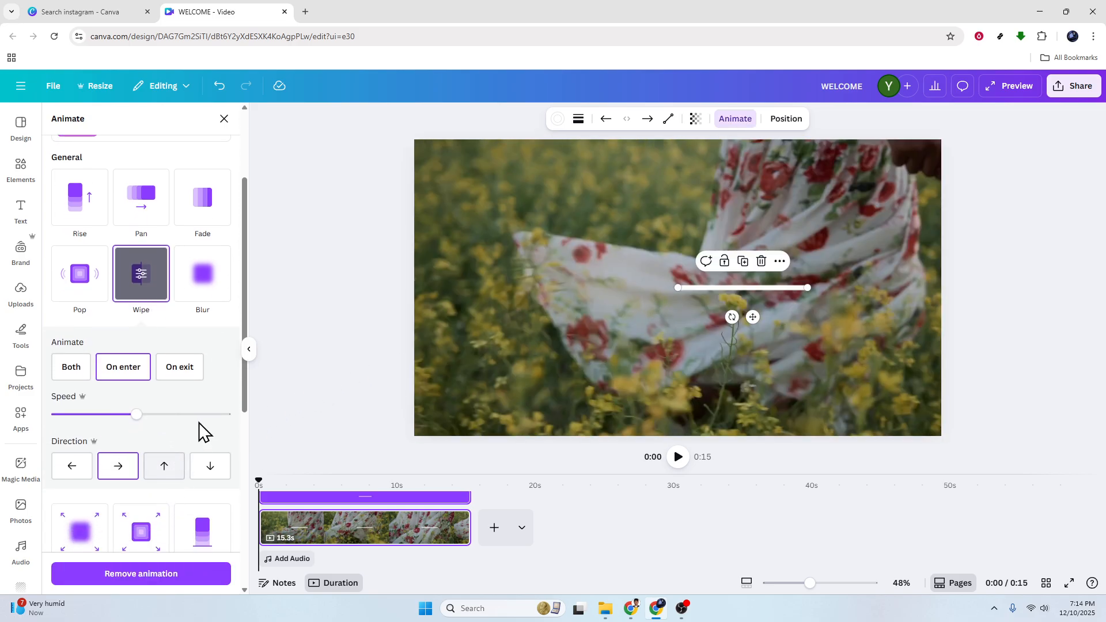
{"action": "left_click", "coordinate": [71, 368]}
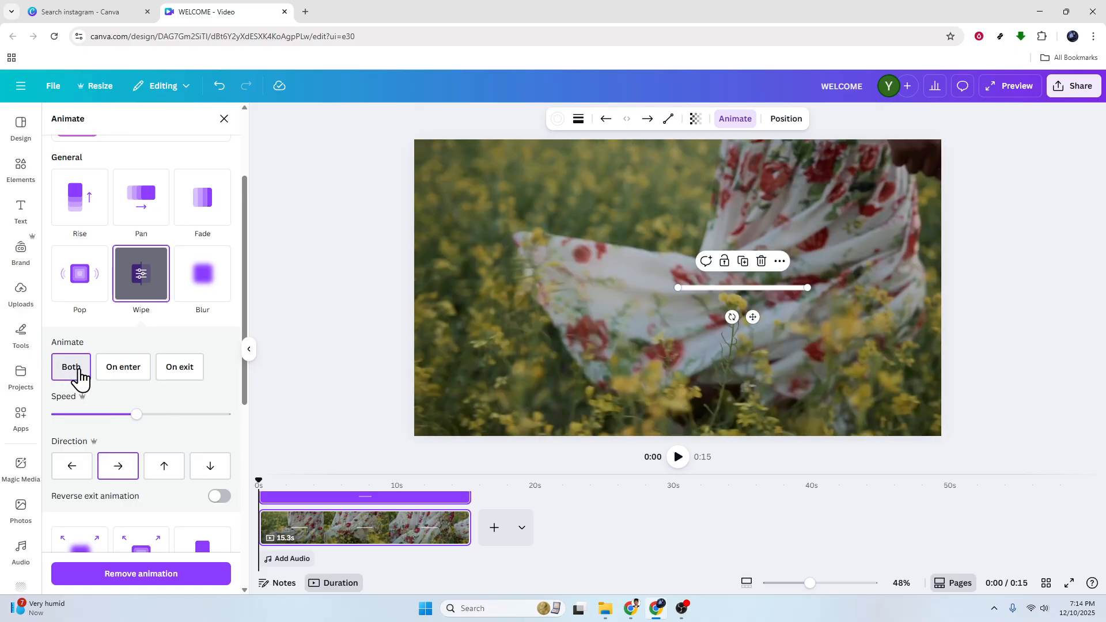
{"action": "left_click", "coordinate": [221, 498]}
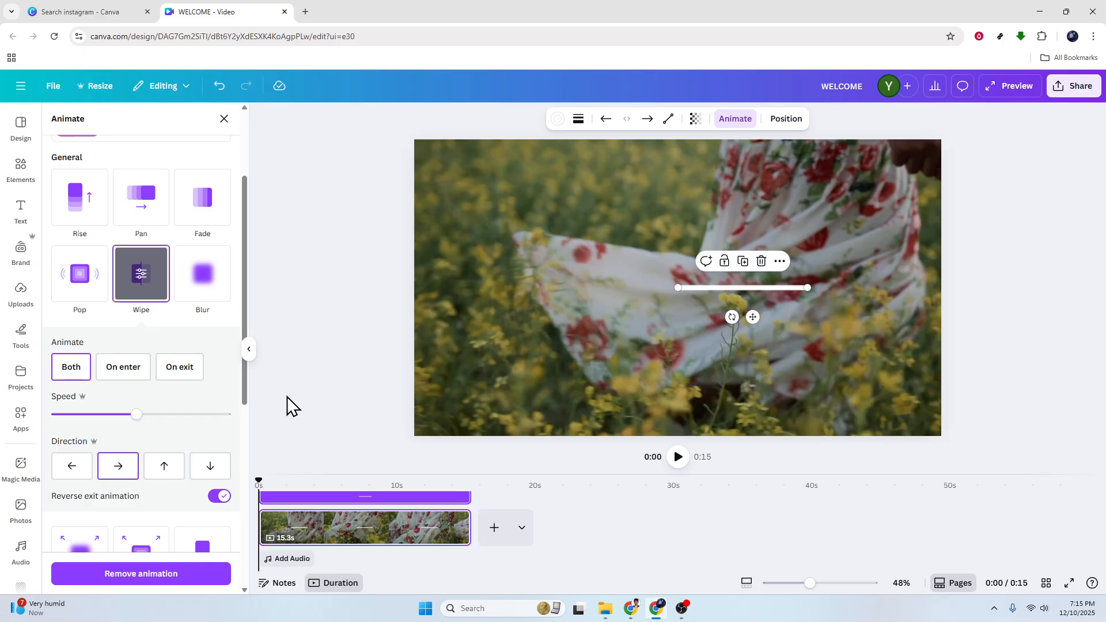
Duplicate the animated line and place the copy end to end with the original, extending left from the page centre.
{"action": "left_click_drag", "start_coordinate": [748, 288], "coordinate": [622, 202]}
{"action": "left_click", "coordinate": [362, 251]}
{"action": "left_click", "coordinate": [378, 282]}
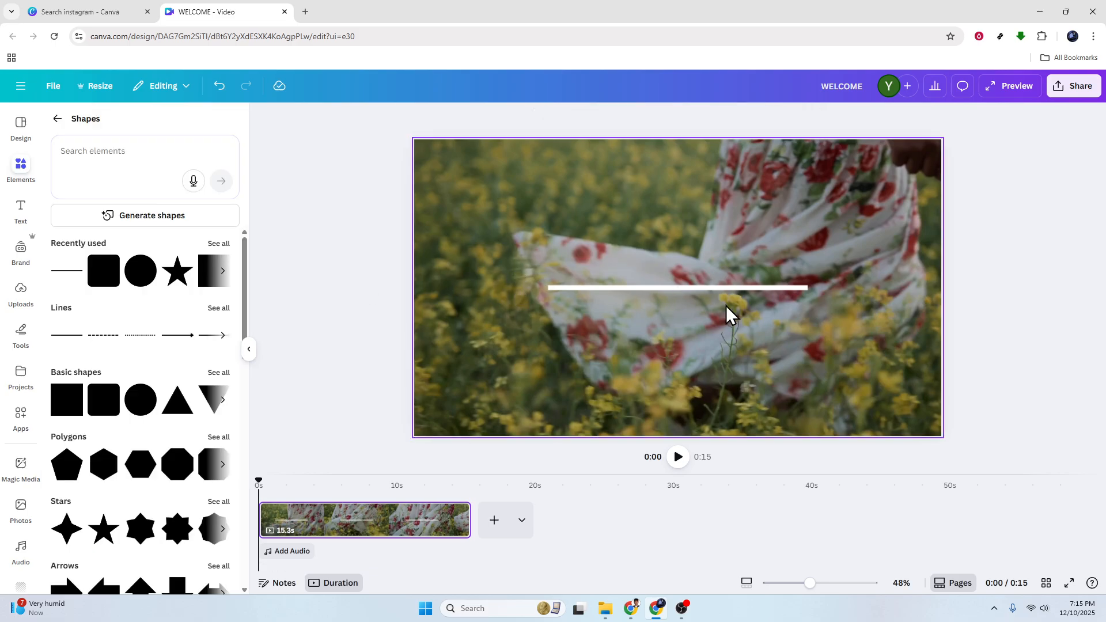
Play the opening of the video to check the line animation, and inspect each half of the line.
{"action": "left_click", "coordinate": [677, 458]}
{"action": "left_click_drag", "start_coordinate": [281, 476], "coordinate": [209, 484]}
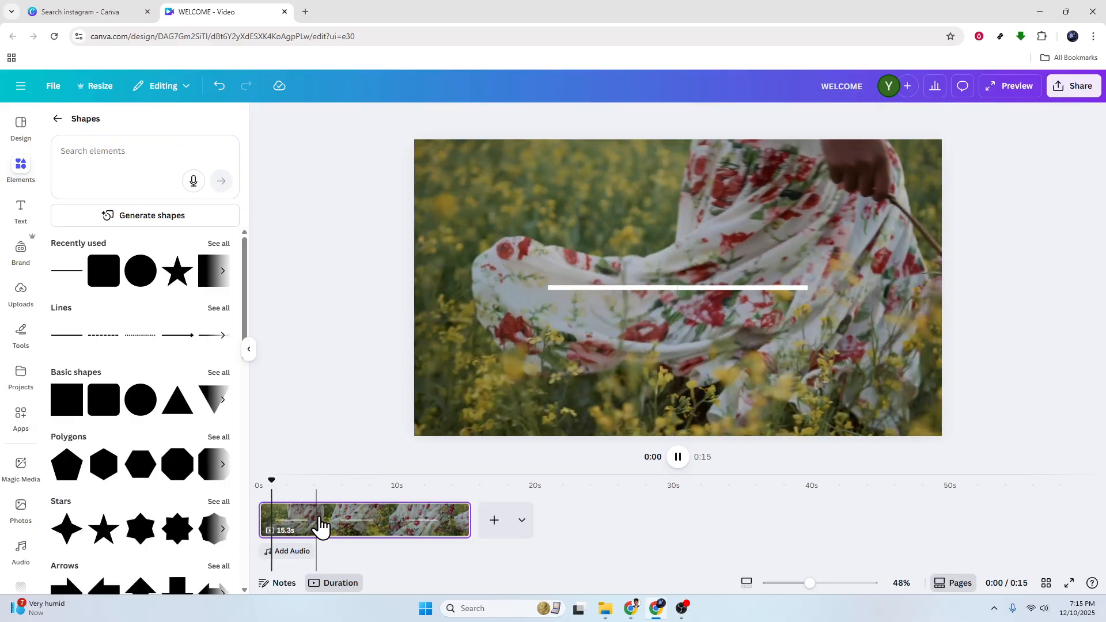
{"action": "left_click", "coordinate": [645, 287]}
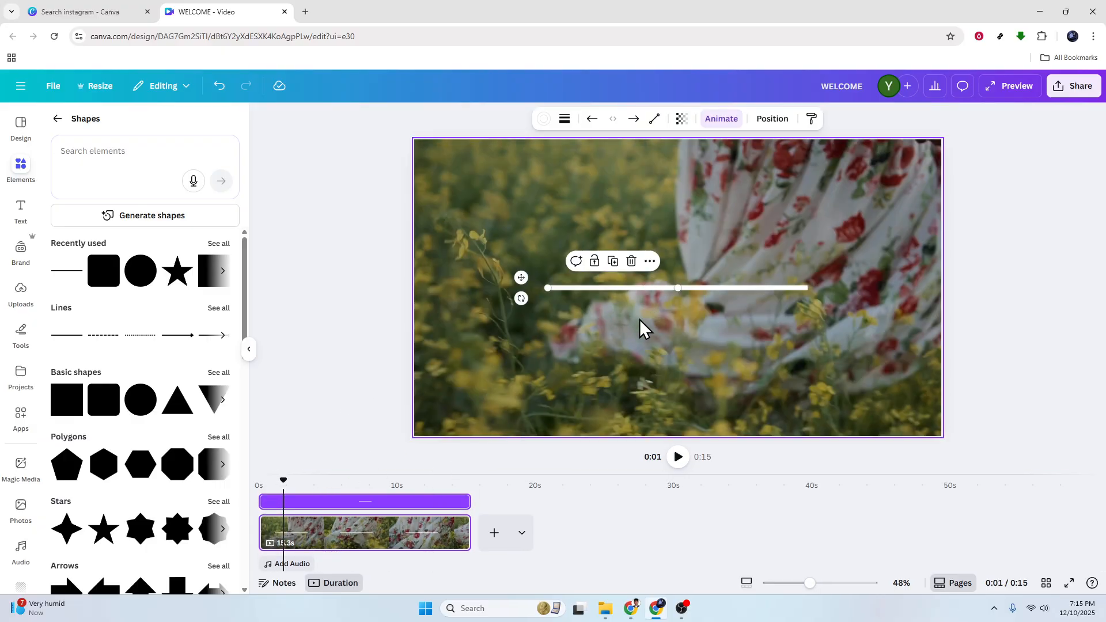
{"action": "left_click", "coordinate": [711, 289]}
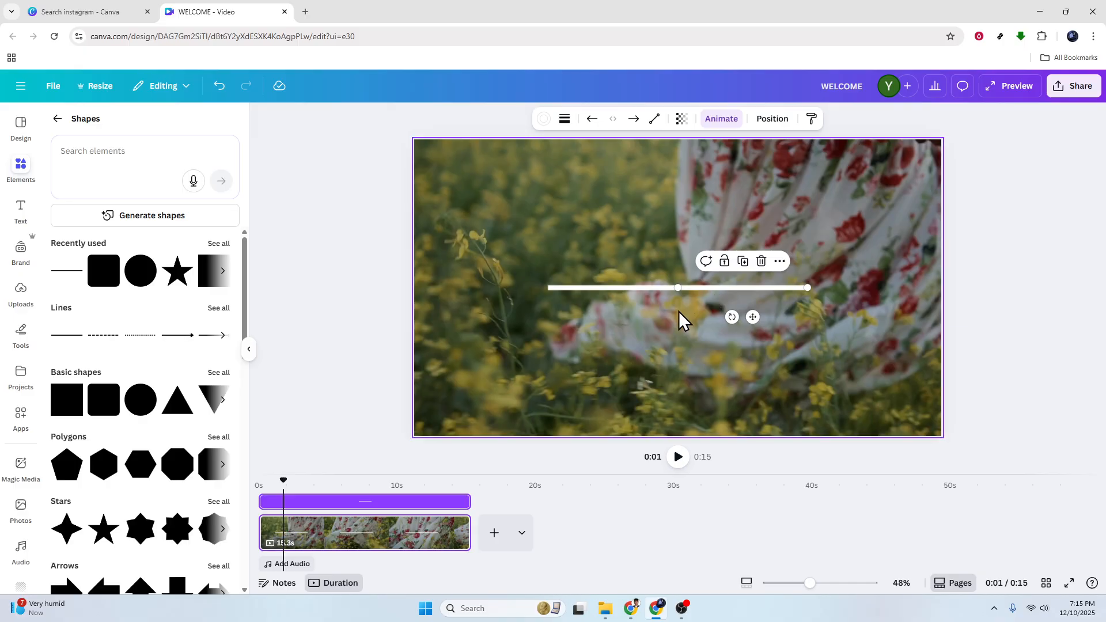
{"action": "left_click", "coordinate": [332, 346]}
Add a heading to the page with the text "TEXT REVEAL".
{"action": "left_click", "coordinate": [21, 210]}
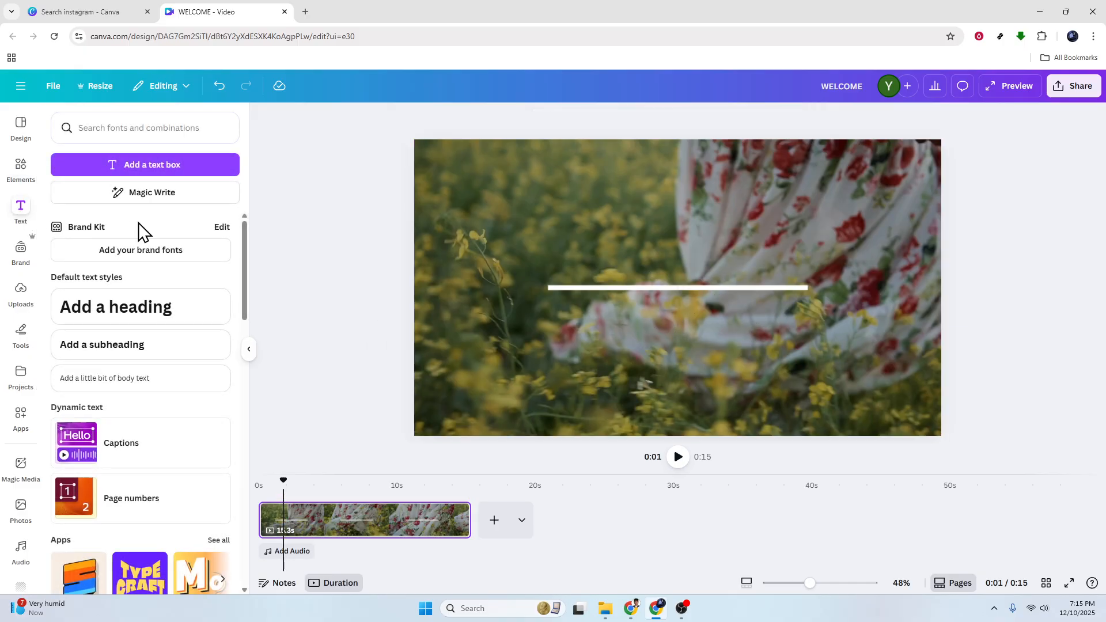
{"action": "left_click", "coordinate": [116, 307]}
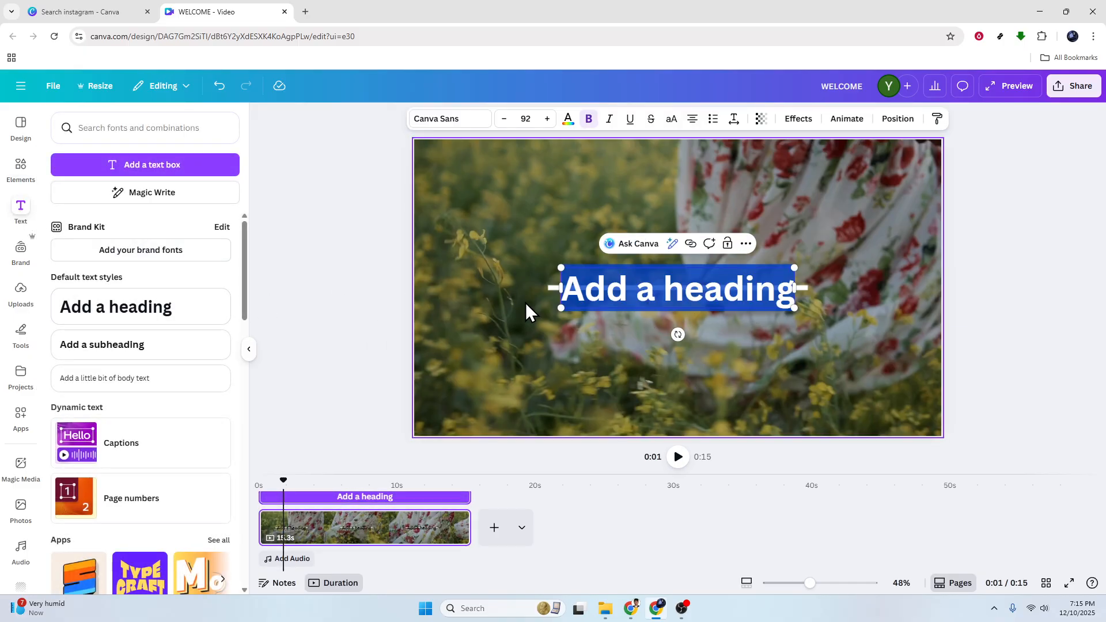
{"action": "type", "text": "TEXT REV"}
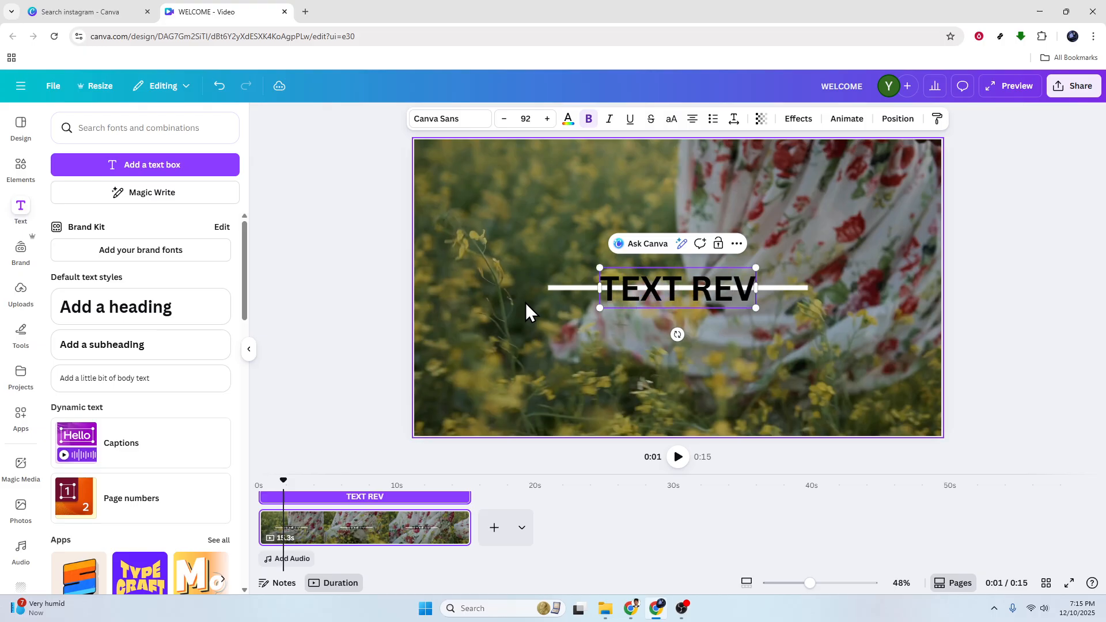
{"action": "type", "text": "EAL"}
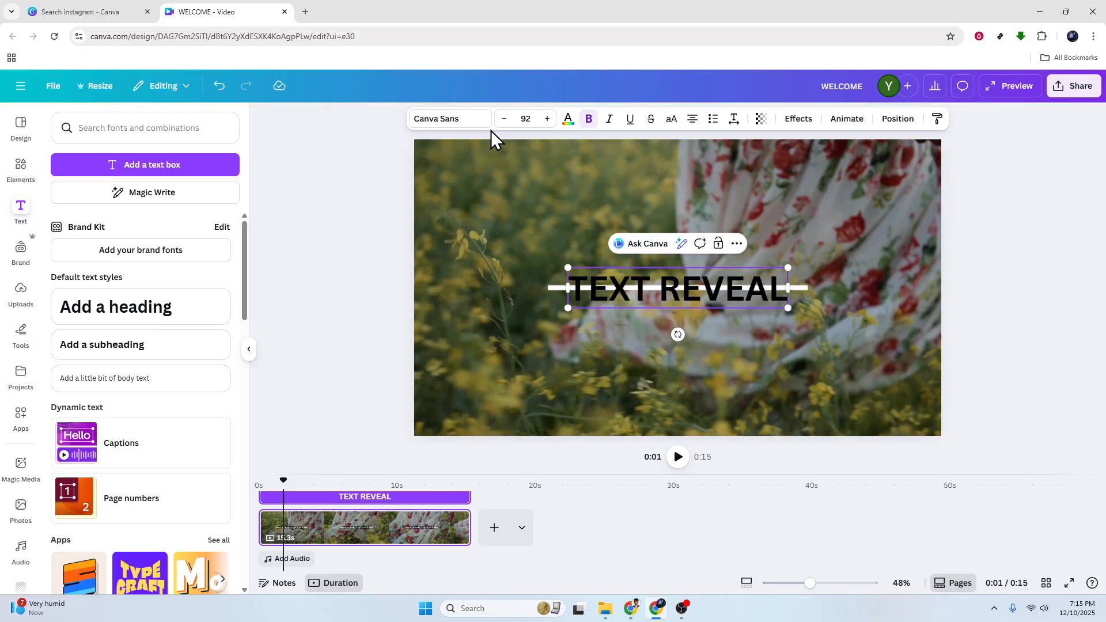
Try to change the heading's text colour to white.
{"action": "left_click", "coordinate": [567, 120]}
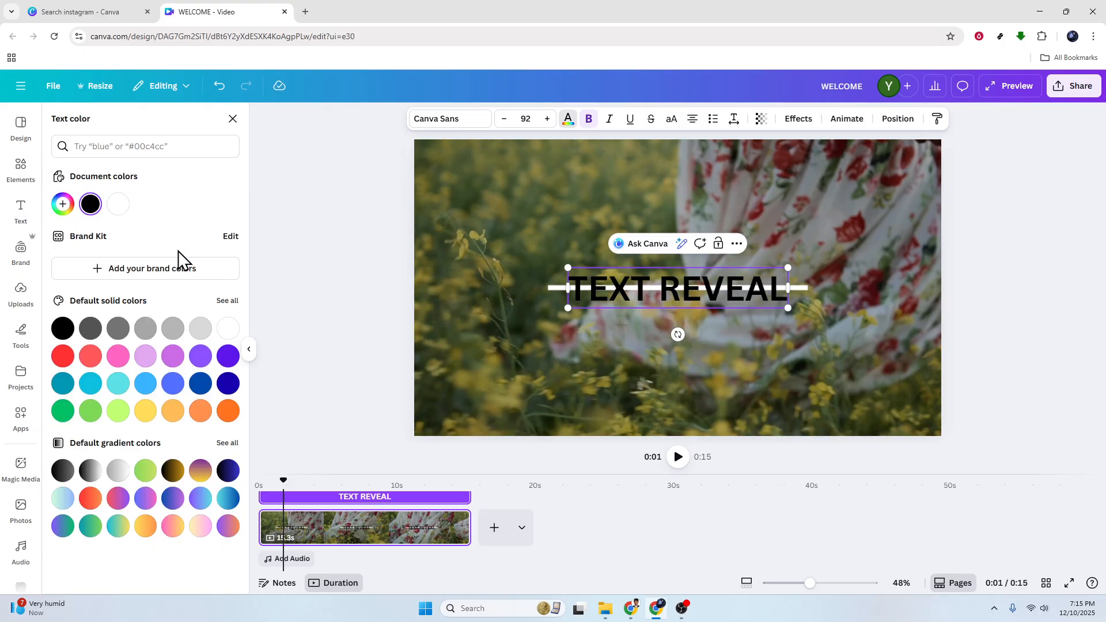
{"action": "left_click", "coordinate": [123, 208]}
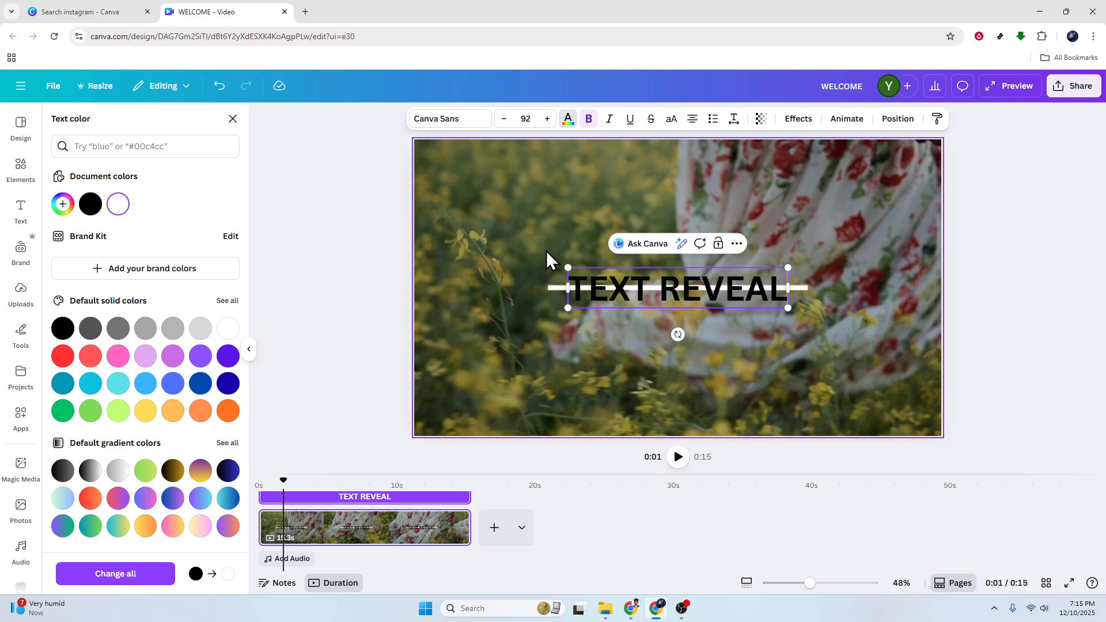
{"action": "left_click", "coordinate": [630, 301]}
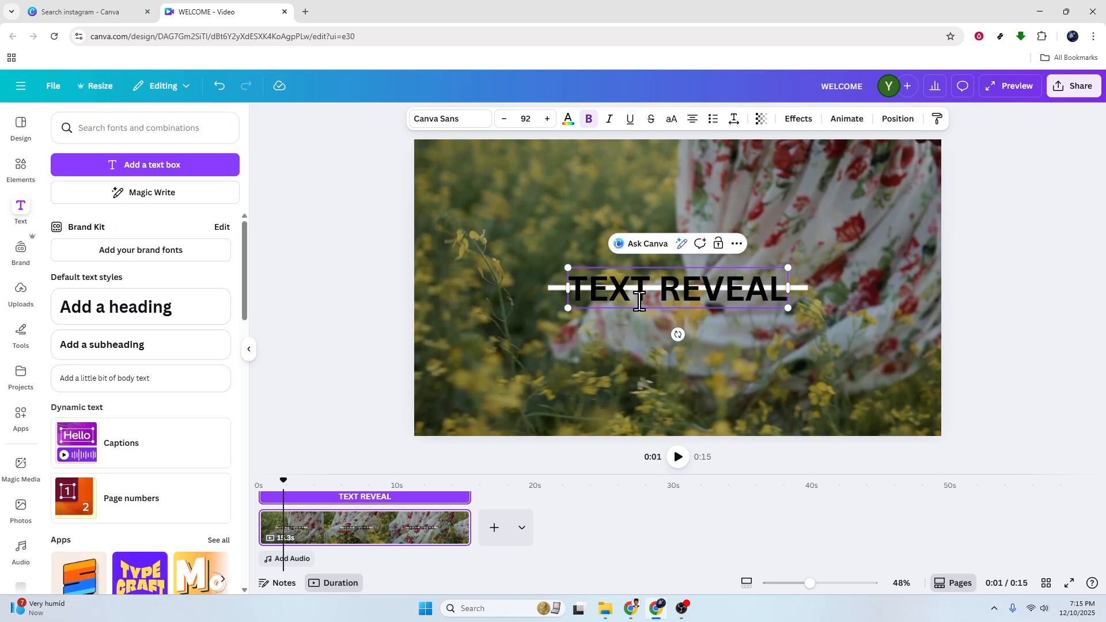
{"action": "left_click", "coordinate": [568, 119]}
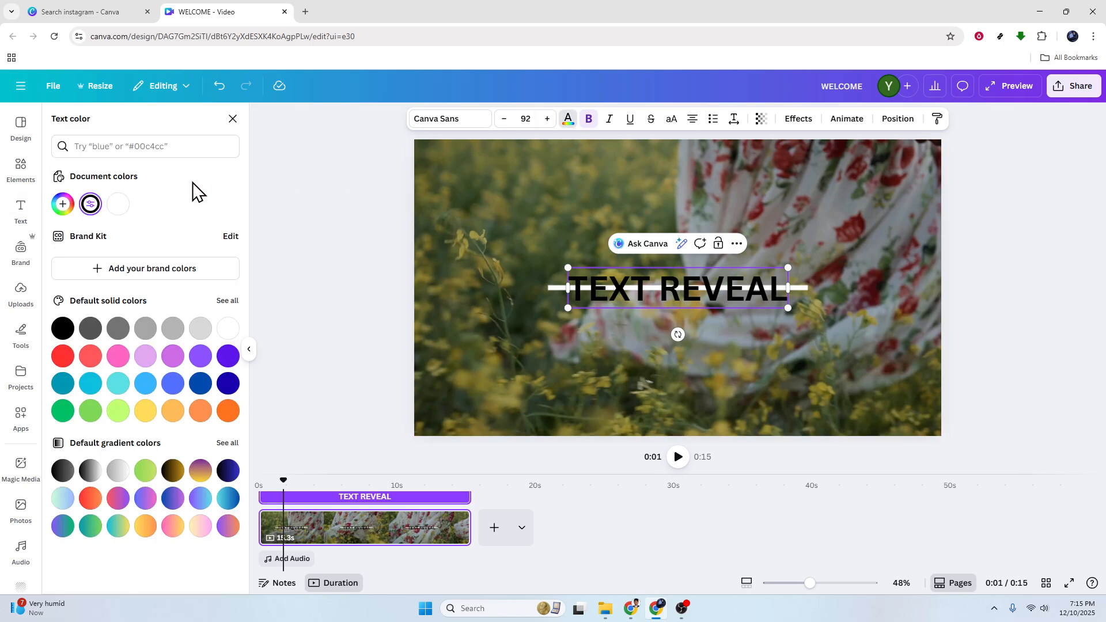
{"action": "left_click", "coordinate": [118, 204]}
{"action": "left_click", "coordinate": [354, 304]}
{"action": "left_click", "coordinate": [1050, 318]}
Move the "TEXT REVEAL" heading to sit just above the line and colour its text white.
{"action": "left_click", "coordinate": [722, 300]}
{"action": "mouse_move", "coordinate": [715, 289]}
{"action": "left_mouse_down"}
{"action": "mouse_move", "coordinate": [711, 261]}
{"action": "mouse_move", "coordinate": [716, 270]}
{"action": "left_mouse_up"}
{"action": "left_click", "coordinate": [568, 118]}
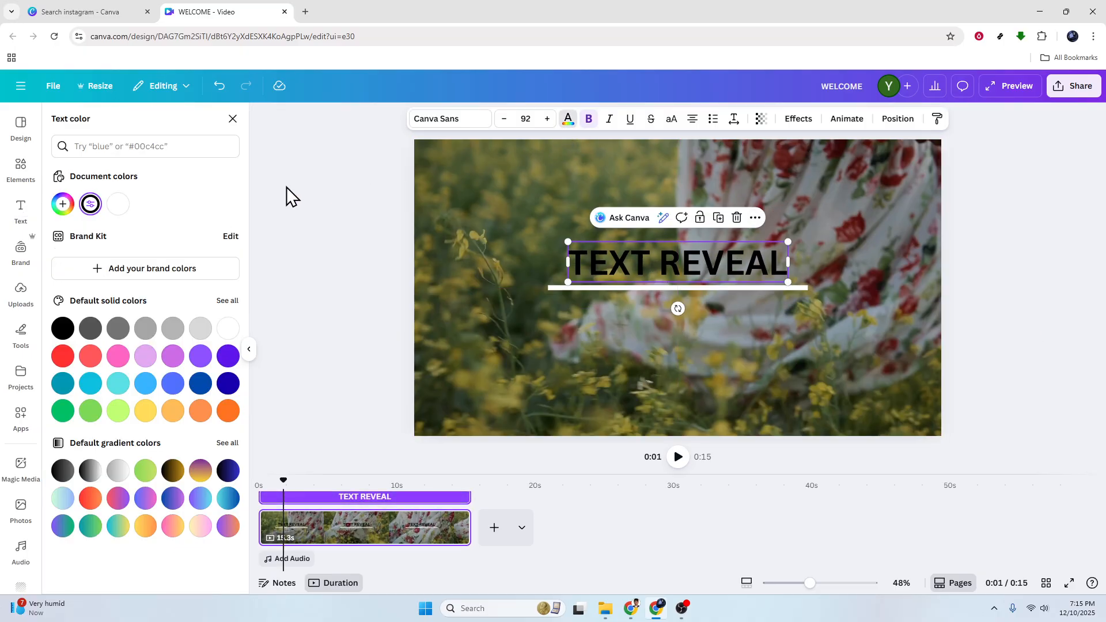
{"action": "left_click", "coordinate": [116, 209]}
Animate the heading with Ascend on both enter and exit, using the Line writing style, upward direction and reversed exit animation.
{"action": "left_click", "coordinate": [847, 119]}
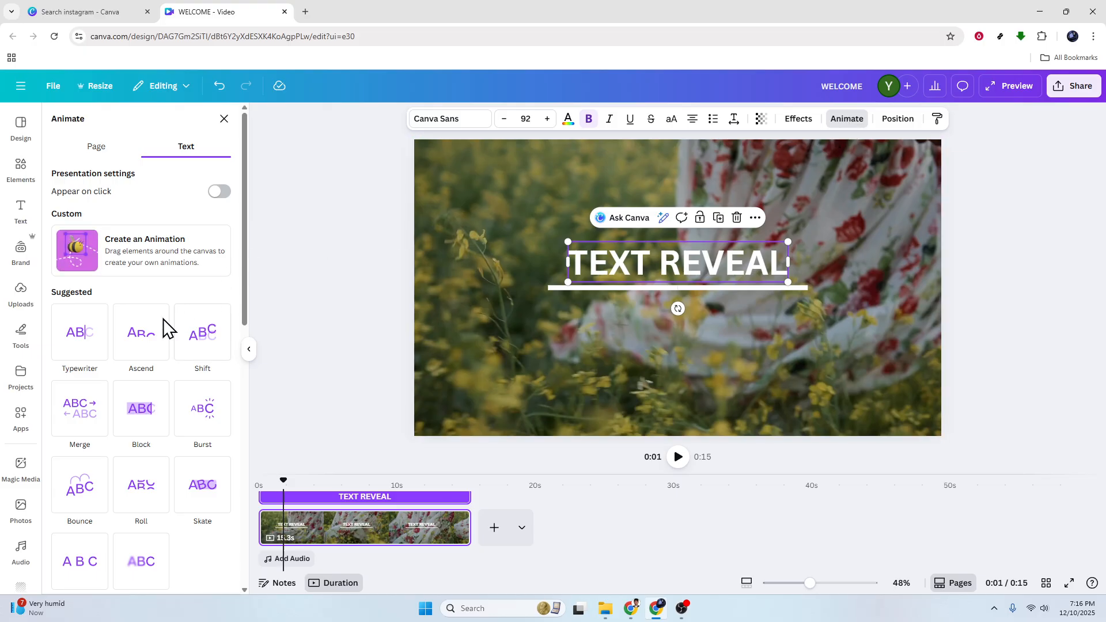
{"action": "left_click", "coordinate": [144, 338]}
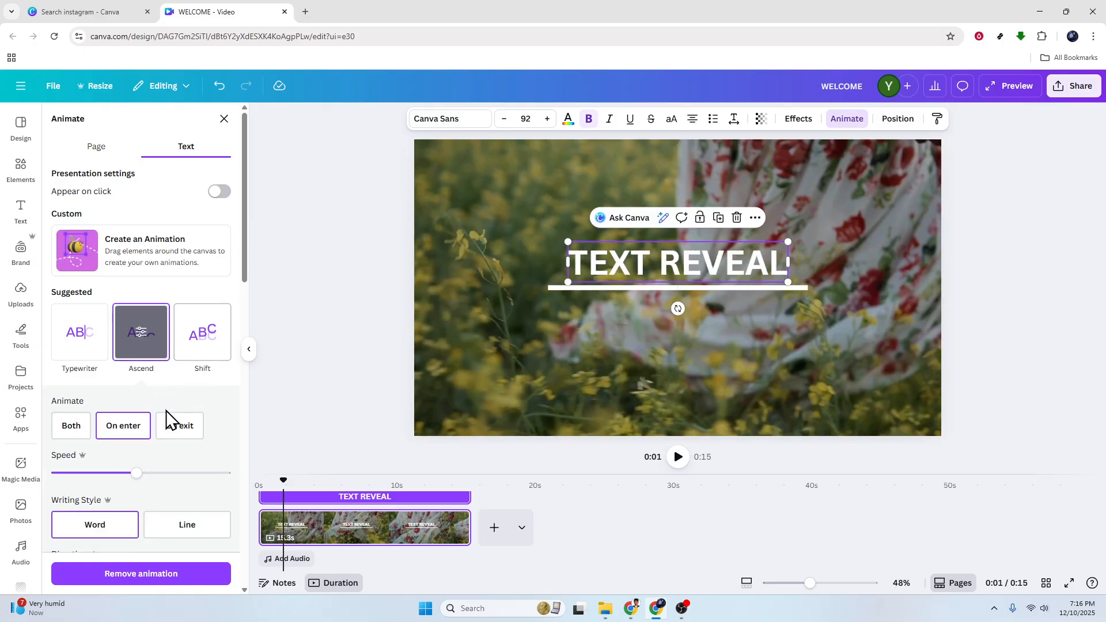
{"action": "left_click", "coordinate": [177, 425]}
{"action": "left_click", "coordinate": [120, 426]}
{"action": "left_click", "coordinate": [70, 427]}
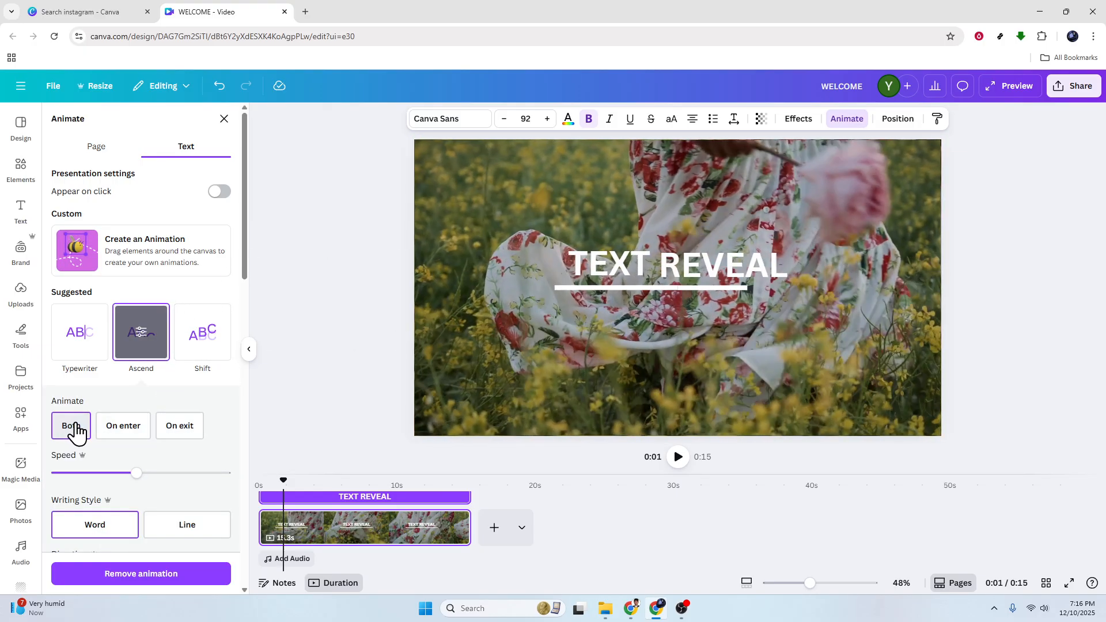
{"action": "left_click", "coordinate": [178, 525]}
{"action": "scroll", "coordinate": [197, 513], "scroll_direction": "down", "scroll_amount": 2}
{"action": "left_click", "coordinate": [219, 496]}
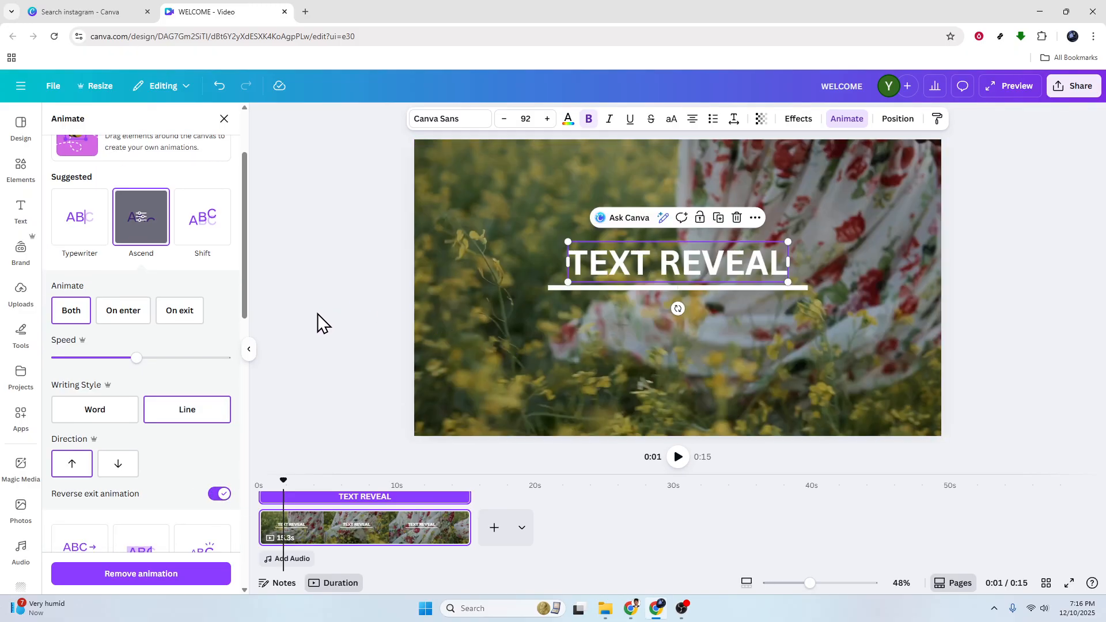
{"action": "scroll", "coordinate": [219, 444], "scroll_direction": "down", "scroll_amount": 2}
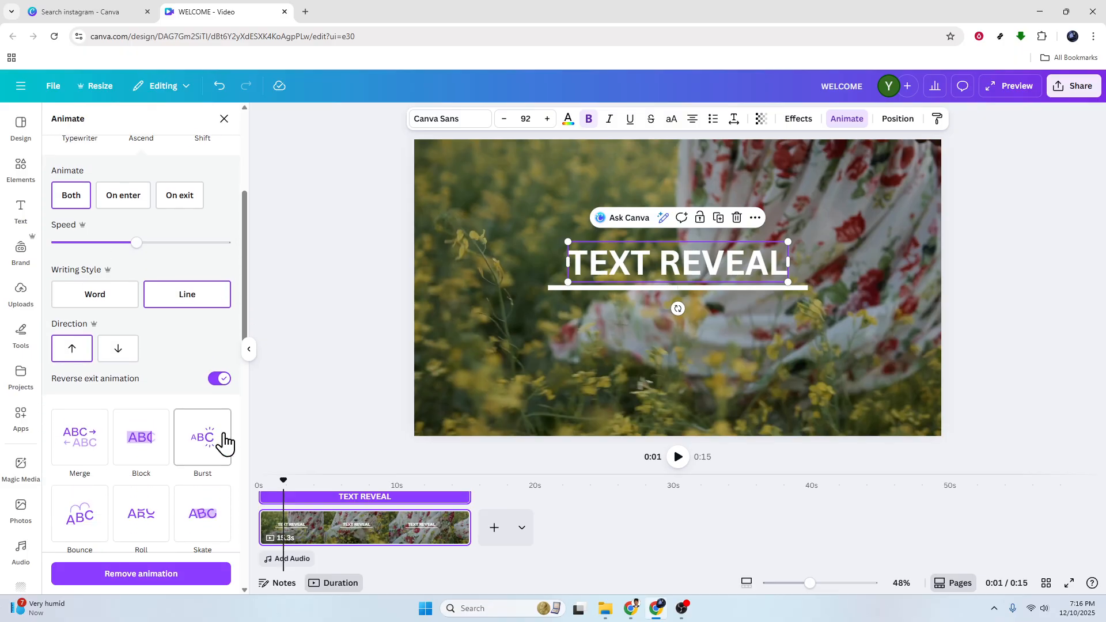
Shorten the "TEXT REVEAL" heading's timing on the first page to about 5 seconds from the start.
{"action": "left_click", "coordinate": [249, 349]}
{"action": "left_click_drag", "start_coordinate": [79, 482], "coordinate": [52, 482]}
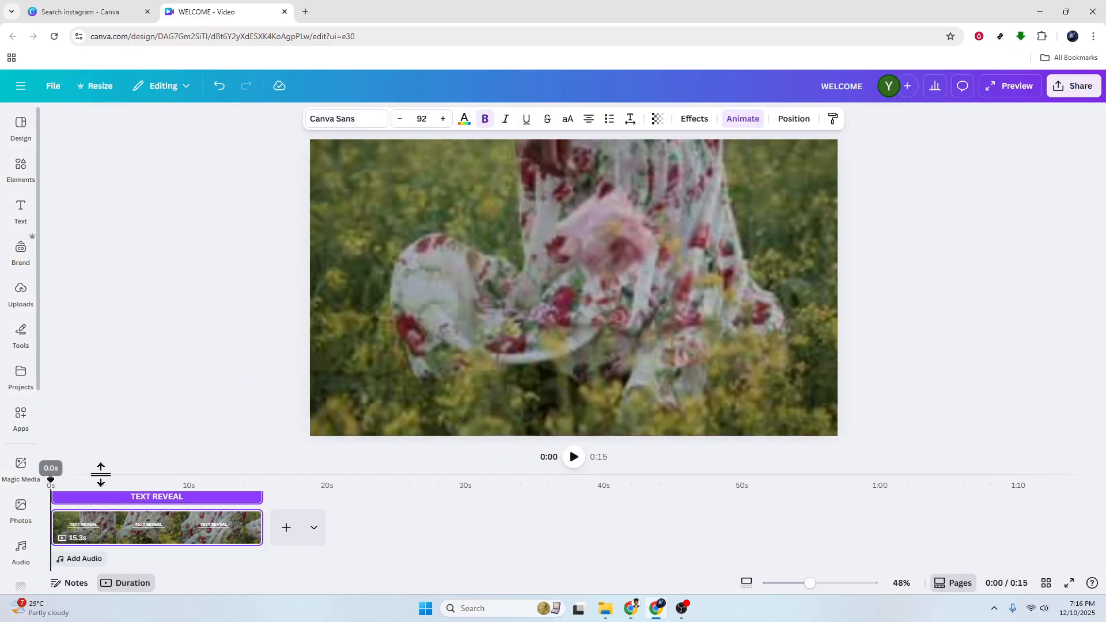
{"action": "left_click", "coordinate": [170, 501]}
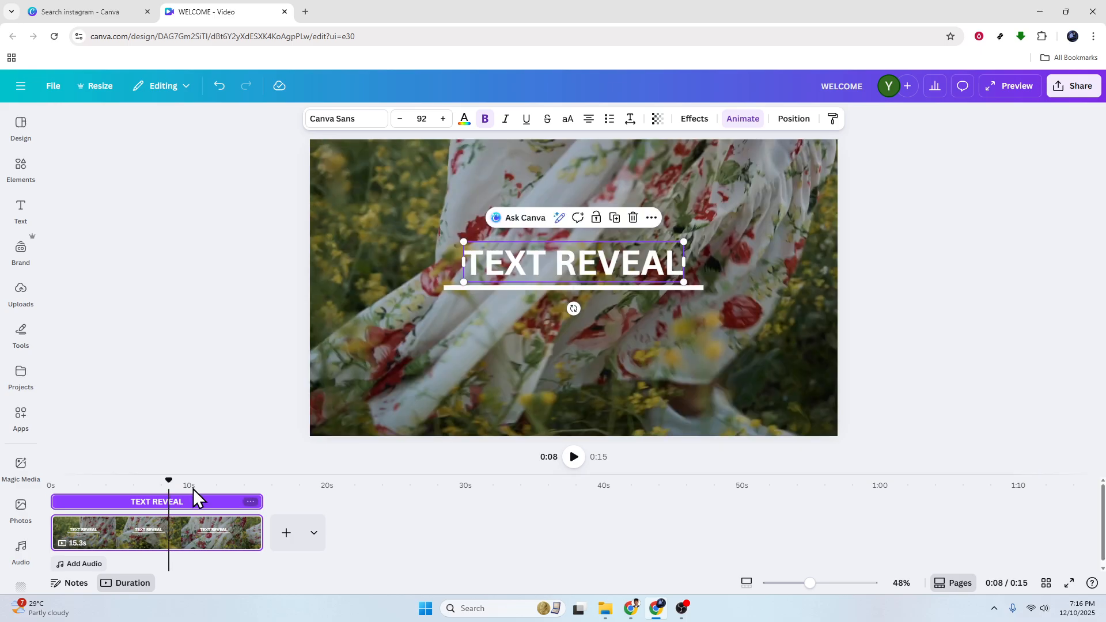
{"action": "left_click", "coordinate": [526, 265]}
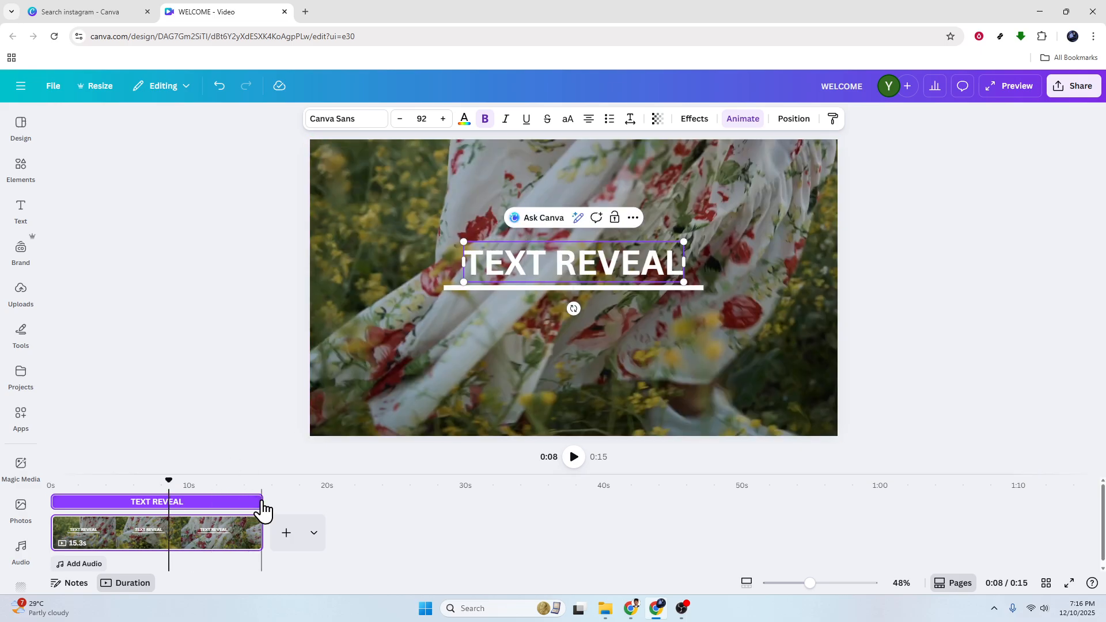
{"action": "left_click_drag", "start_coordinate": [262, 501], "coordinate": [116, 506]}
Shorten the timing of both halves of the white line to about 5 seconds, matching the heading, and return to the start.
{"action": "left_click", "coordinate": [534, 288]}
{"action": "left_click_drag", "start_coordinate": [257, 519], "coordinate": [125, 529]}
{"action": "left_click", "coordinate": [634, 288]}
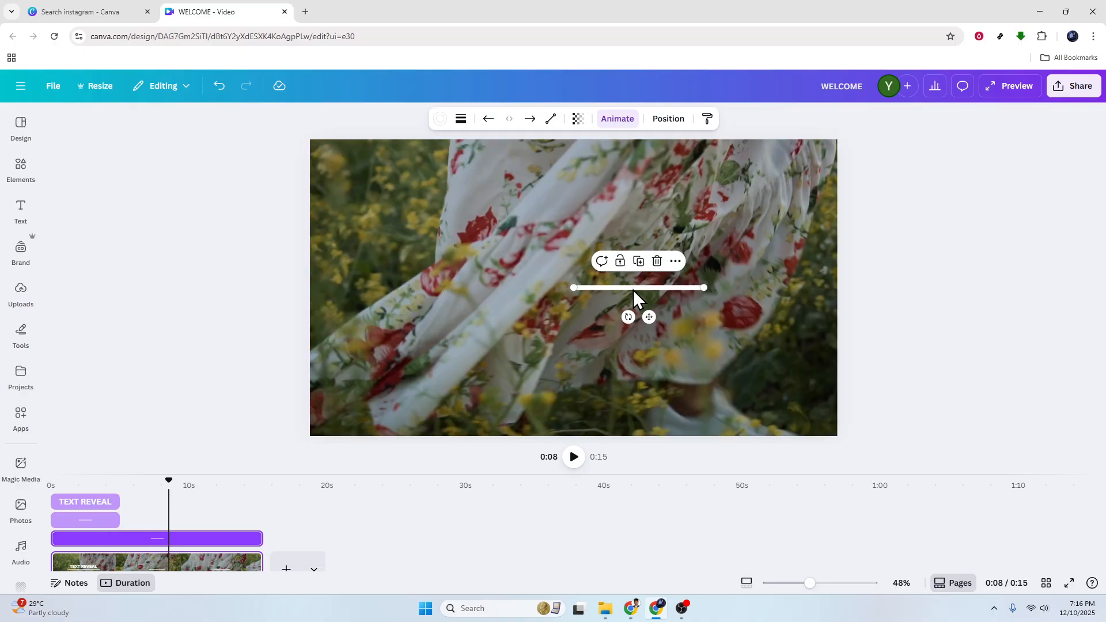
{"action": "left_click_drag", "start_coordinate": [261, 538], "coordinate": [117, 542]}
{"action": "left_click", "coordinate": [163, 416]}
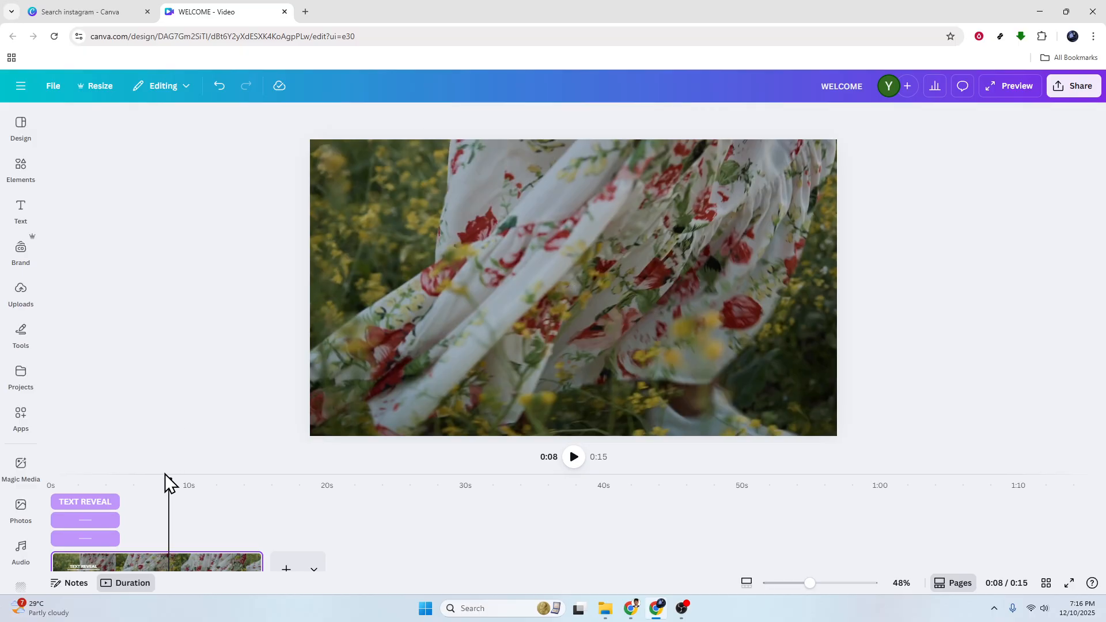
{"action": "left_click_drag", "start_coordinate": [167, 480], "coordinate": [52, 480]}
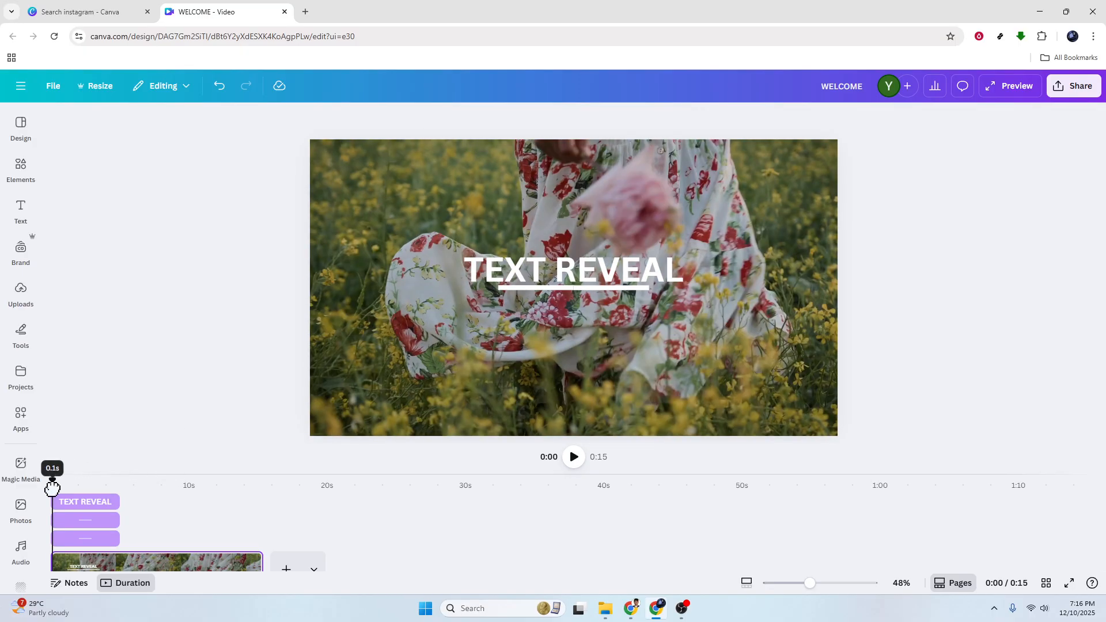
Duplicate the video page together with its text reveal elements.
{"action": "left_click", "coordinate": [197, 567]}
{"action": "right_click", "coordinate": [197, 562]}
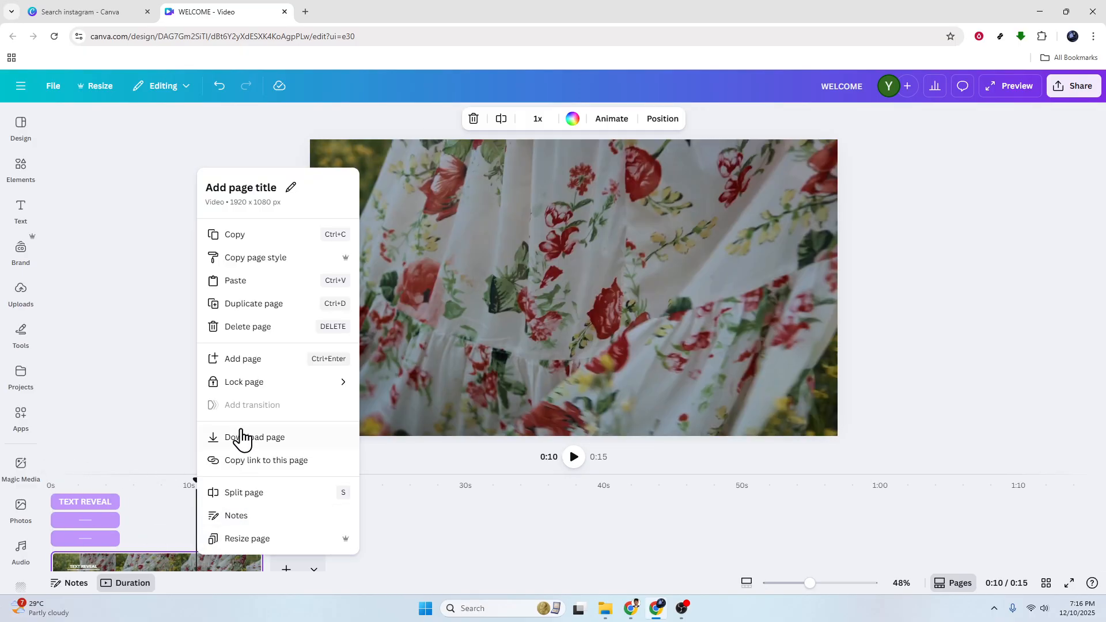
{"action": "left_click", "coordinate": [254, 304]}
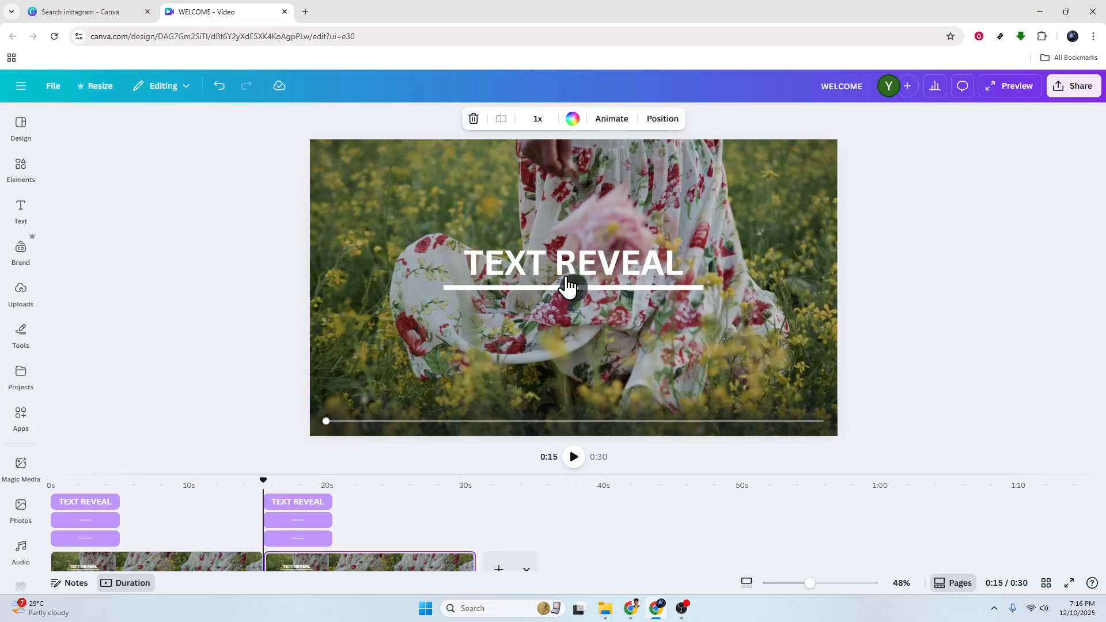
Add a text box with the placeholder "Your paragraph text" at the centre of the duplicated page.
{"action": "left_click", "coordinate": [582, 196]}
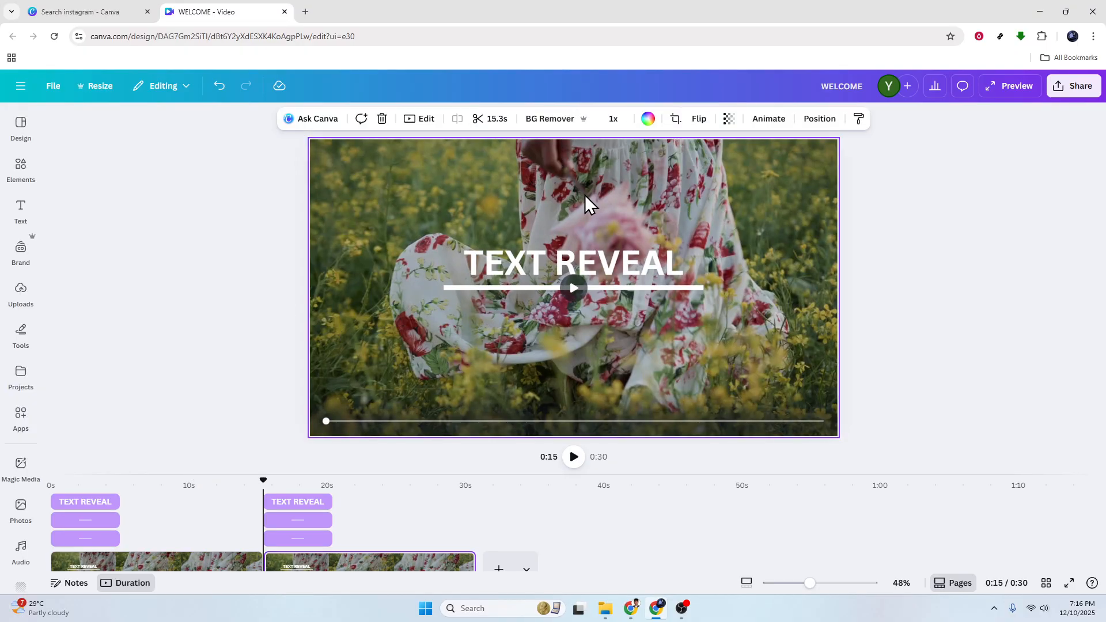
{"action": "key", "text": "t"}
{"action": "left_click", "coordinate": [862, 227]}
{"action": "left_click", "coordinate": [634, 174]}
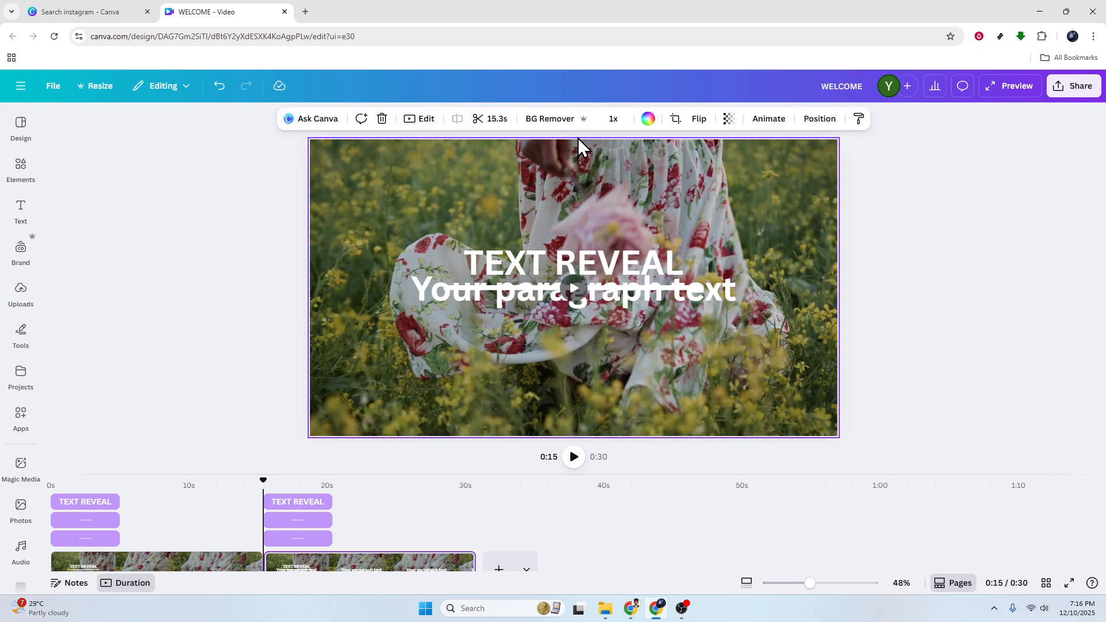
{"action": "left_click", "coordinate": [385, 571]}
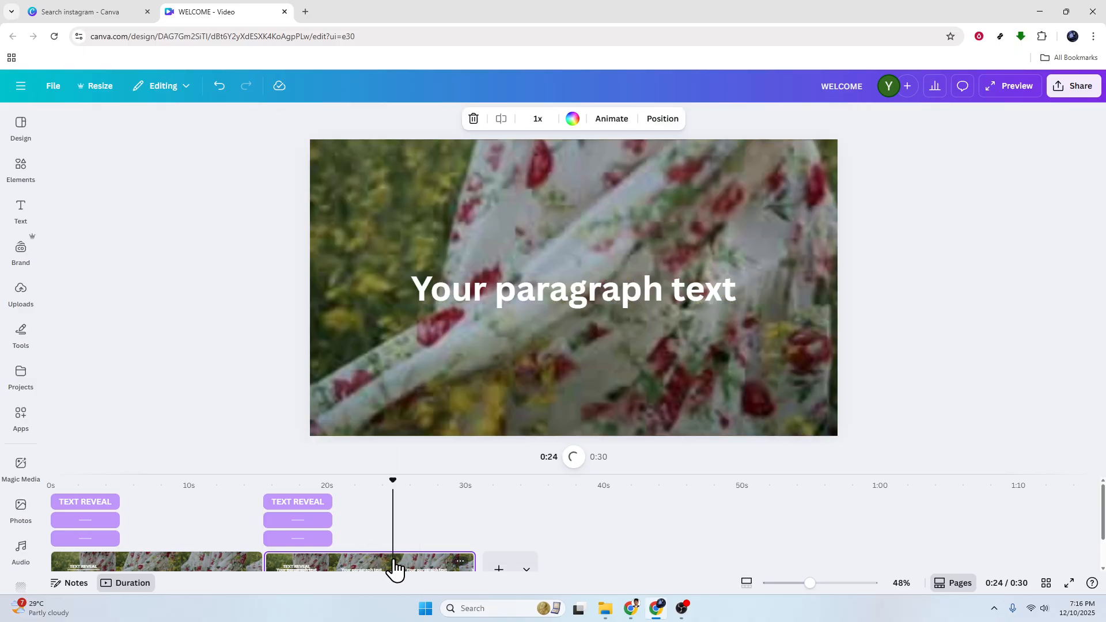
{"action": "double_click", "coordinate": [679, 184]}
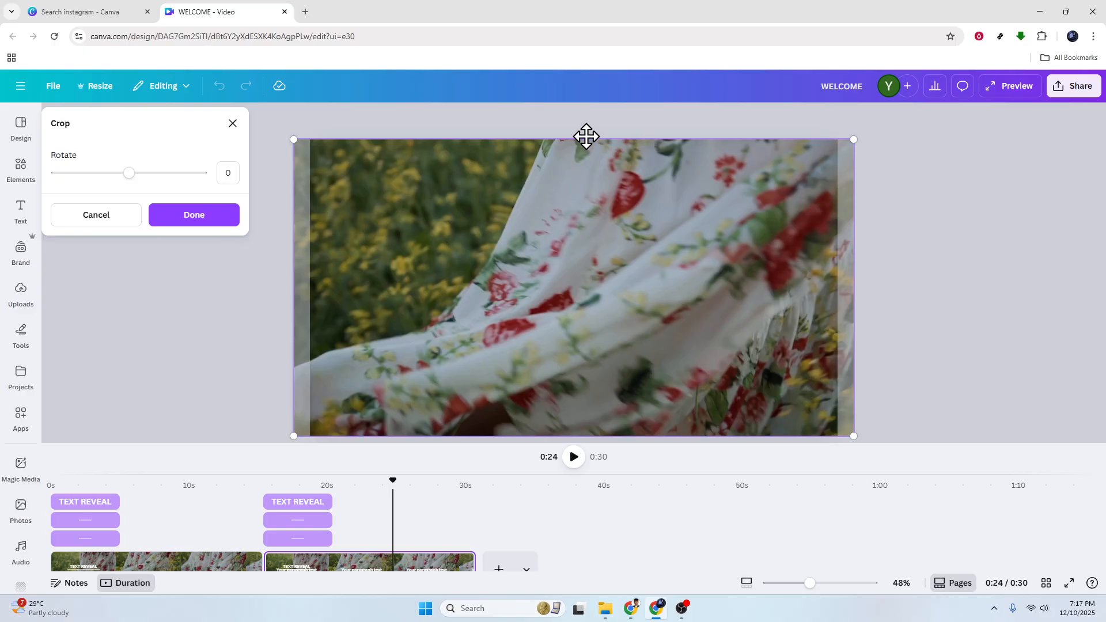
{"action": "left_click", "coordinate": [1003, 255]}
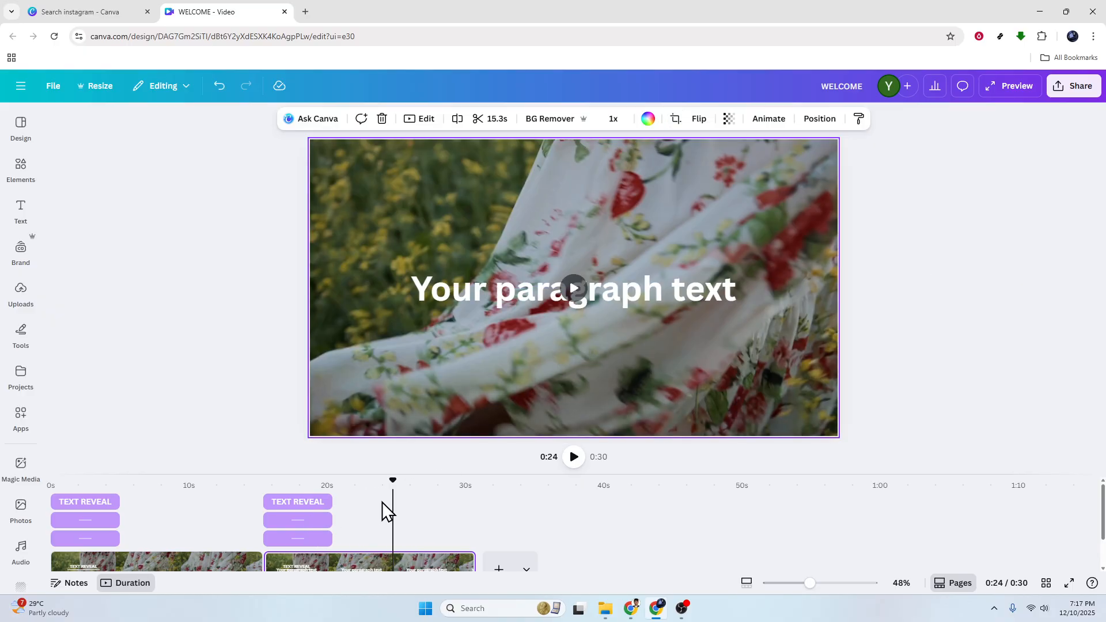
Play the video from the beginning to preview the text reveal, and replay it from the start.
{"action": "left_click_drag", "start_coordinate": [392, 481], "coordinate": [18, 482]}
{"action": "left_click", "coordinate": [573, 456]}
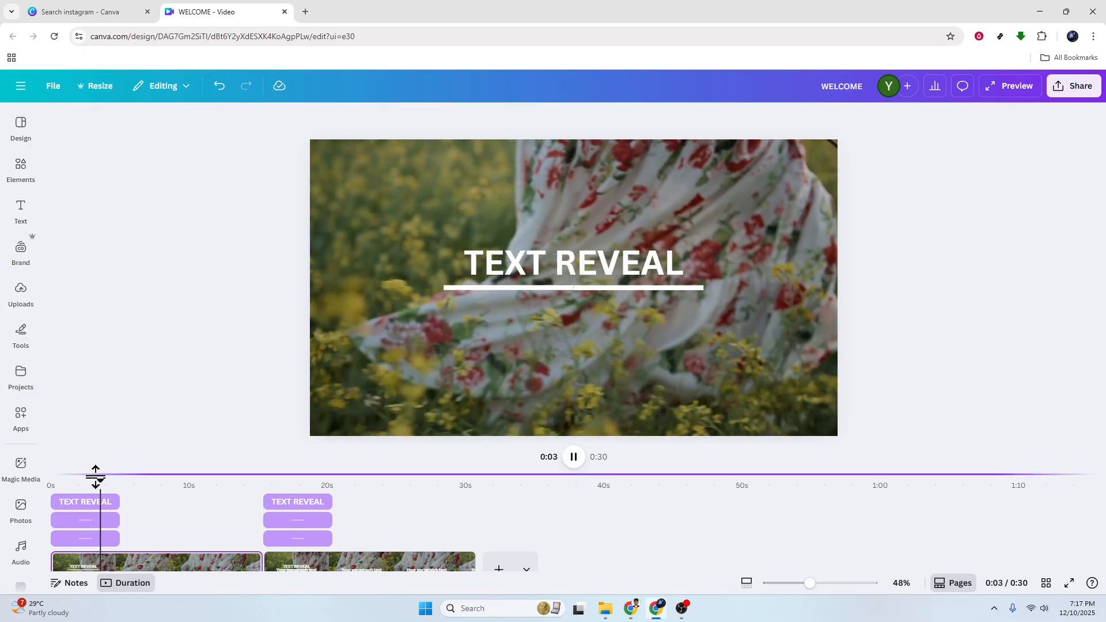
{"action": "left_click_drag", "start_coordinate": [107, 482], "coordinate": [3, 495]}
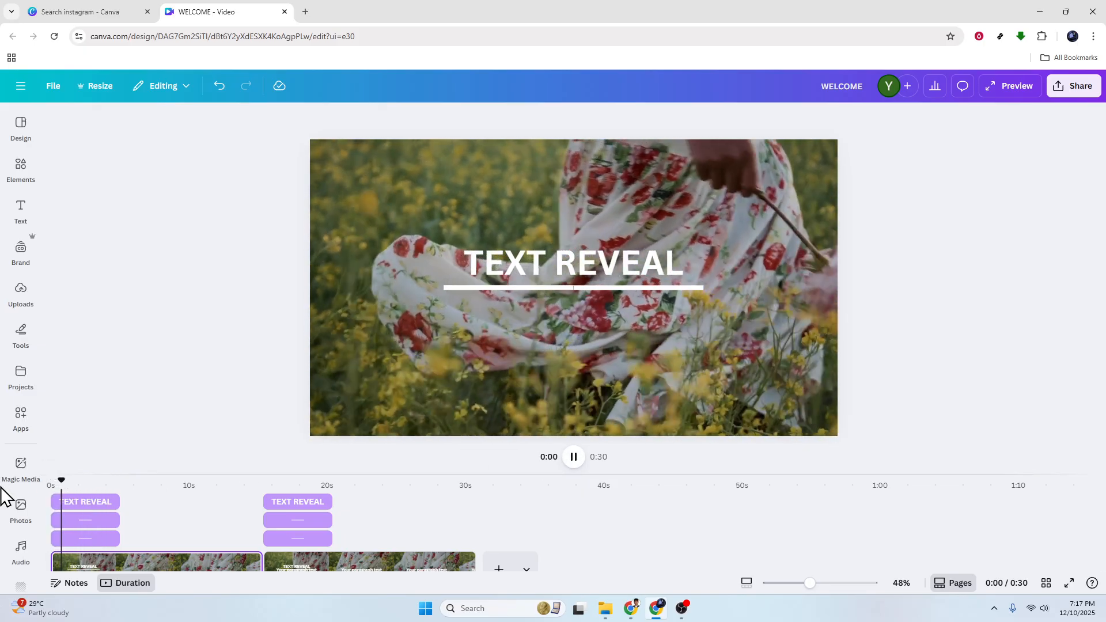